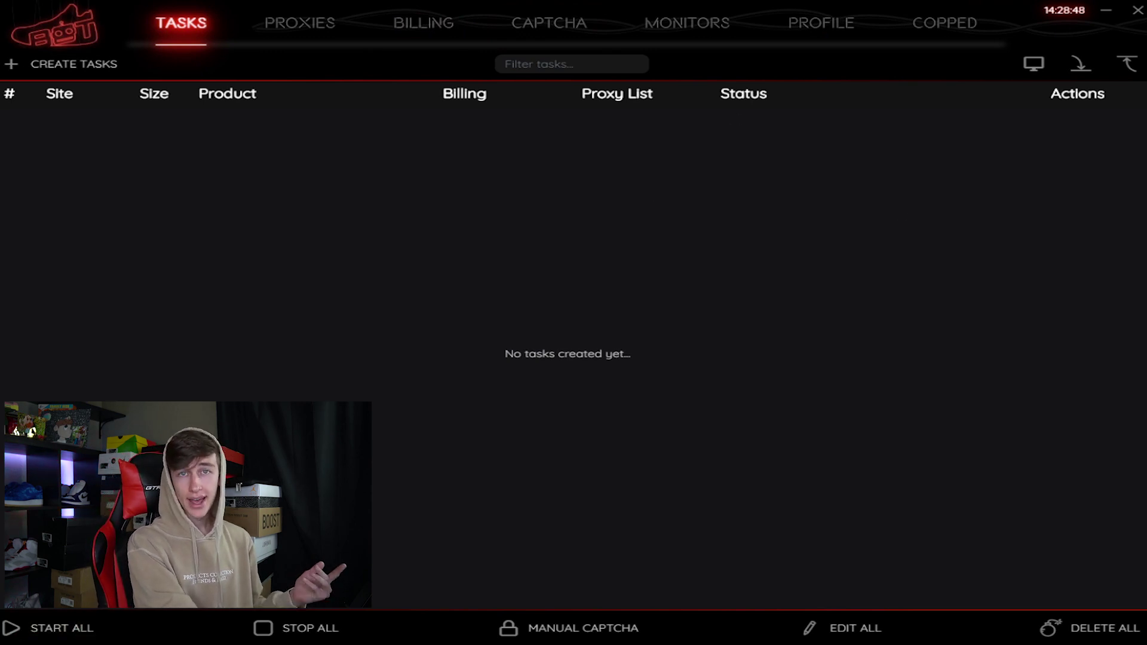
- Look over the form for adding a proxy list and the cookie generator proxy list
click(528, 630)
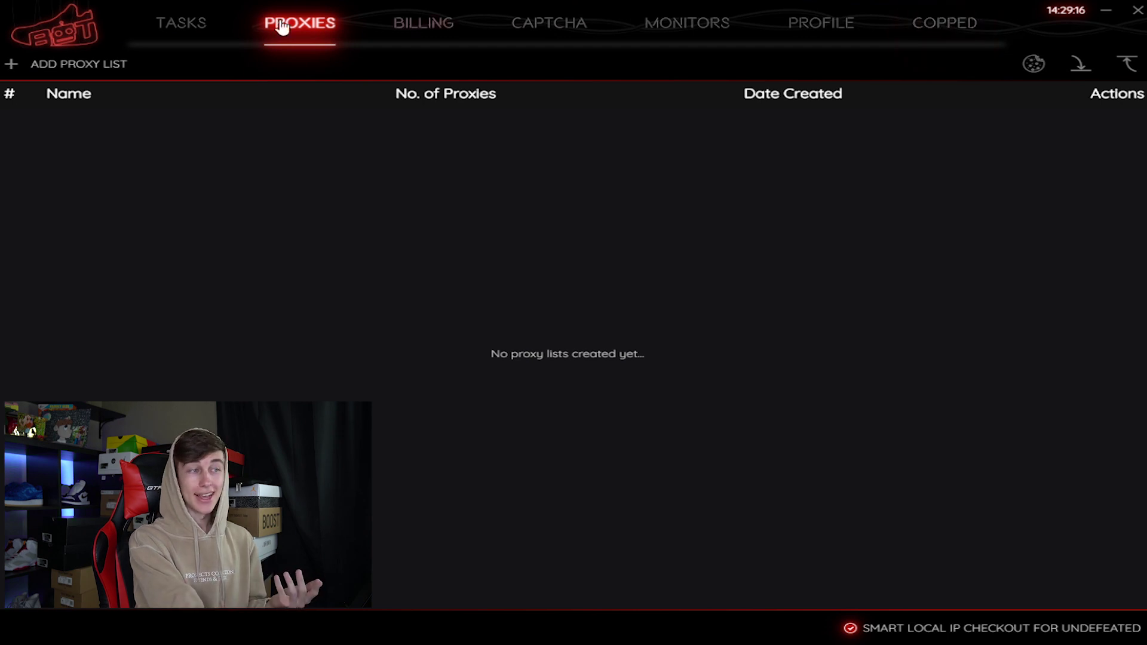
click(77, 64)
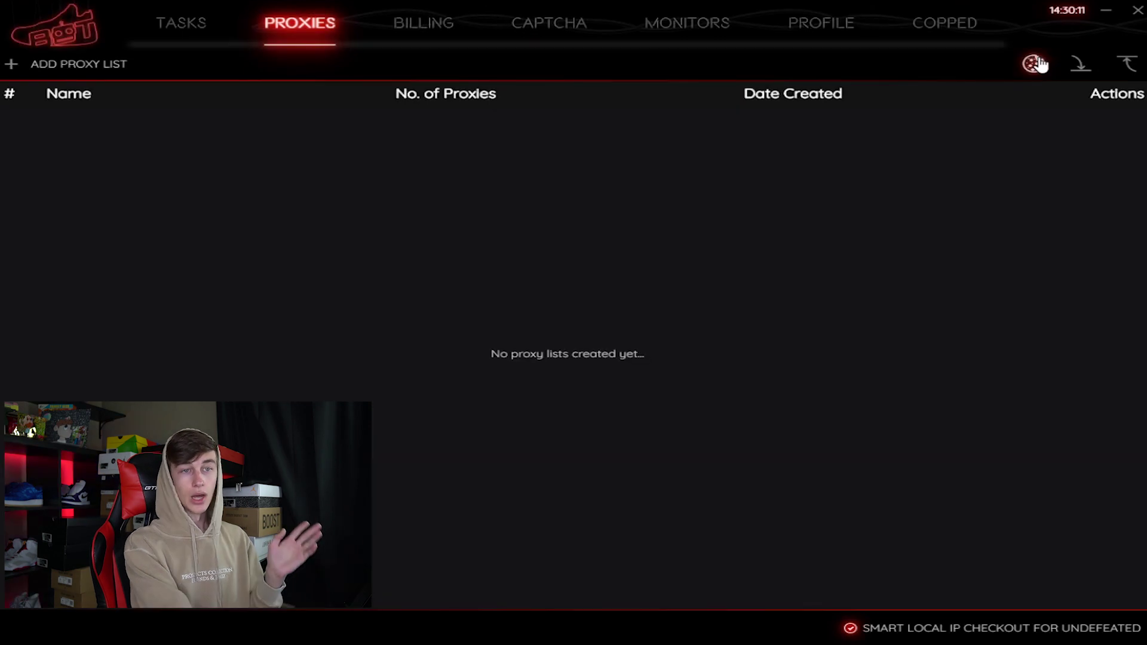
click(1034, 63)
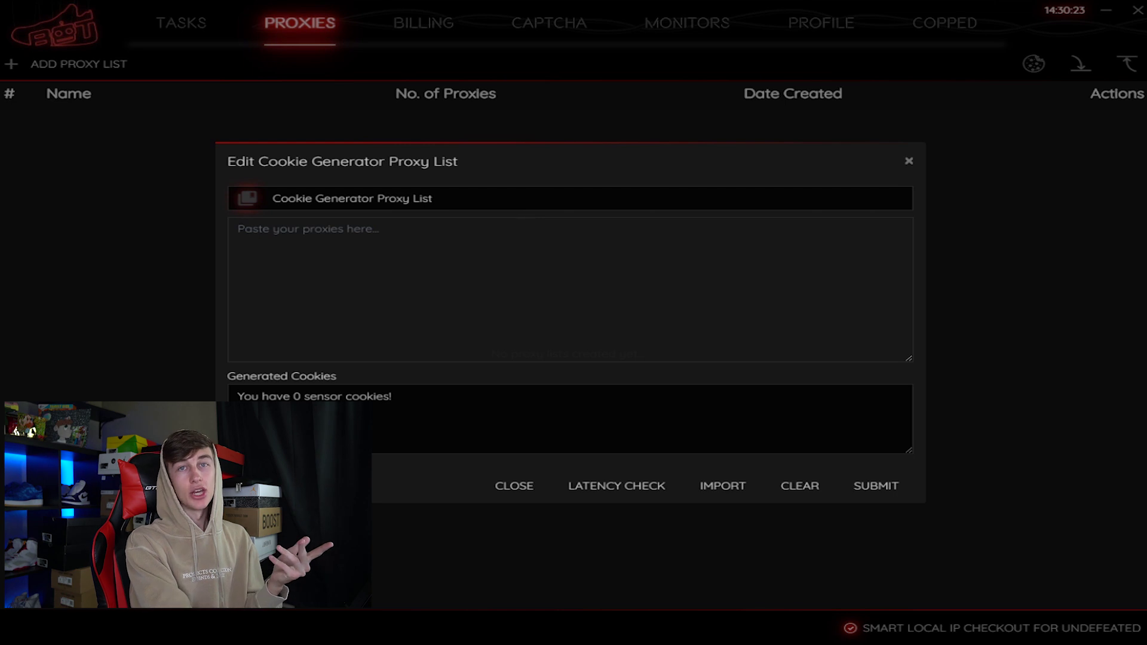
key(Escape)
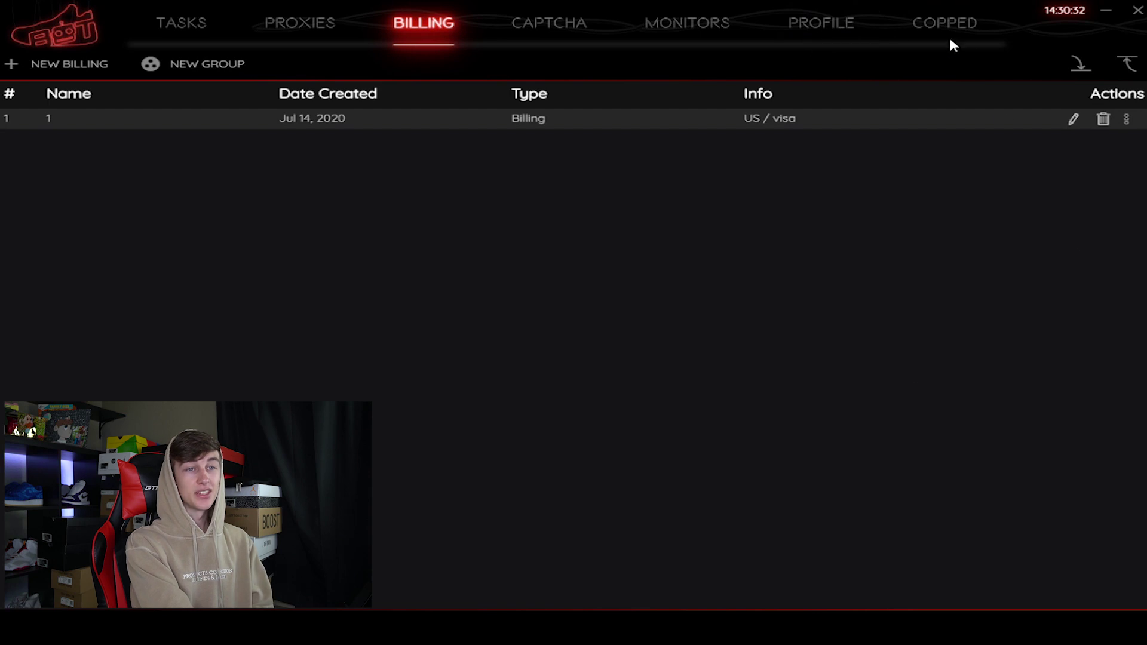
- Look over the forms for a new billing profile and a new billing group, and close them
click(83, 65)
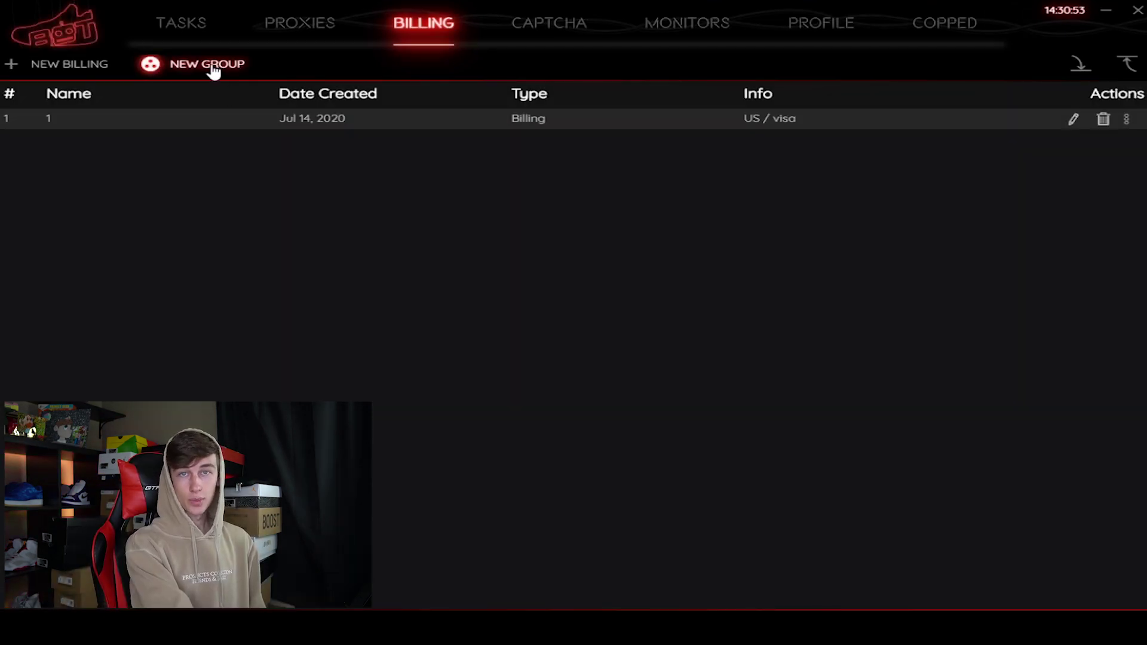
click(213, 65)
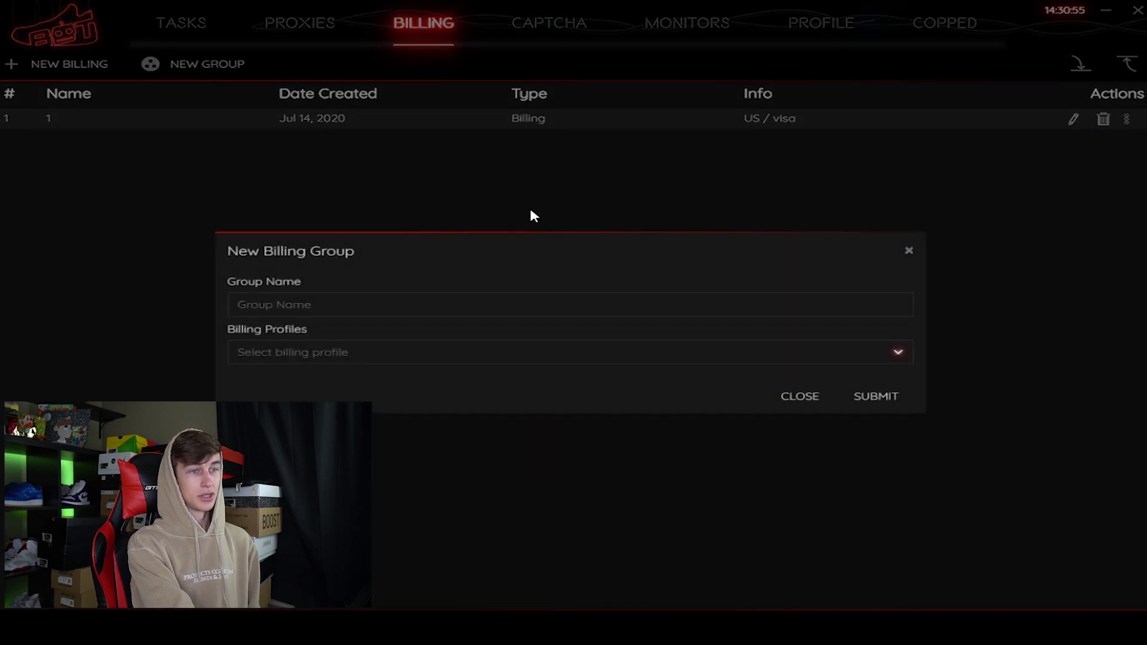
click(909, 252)
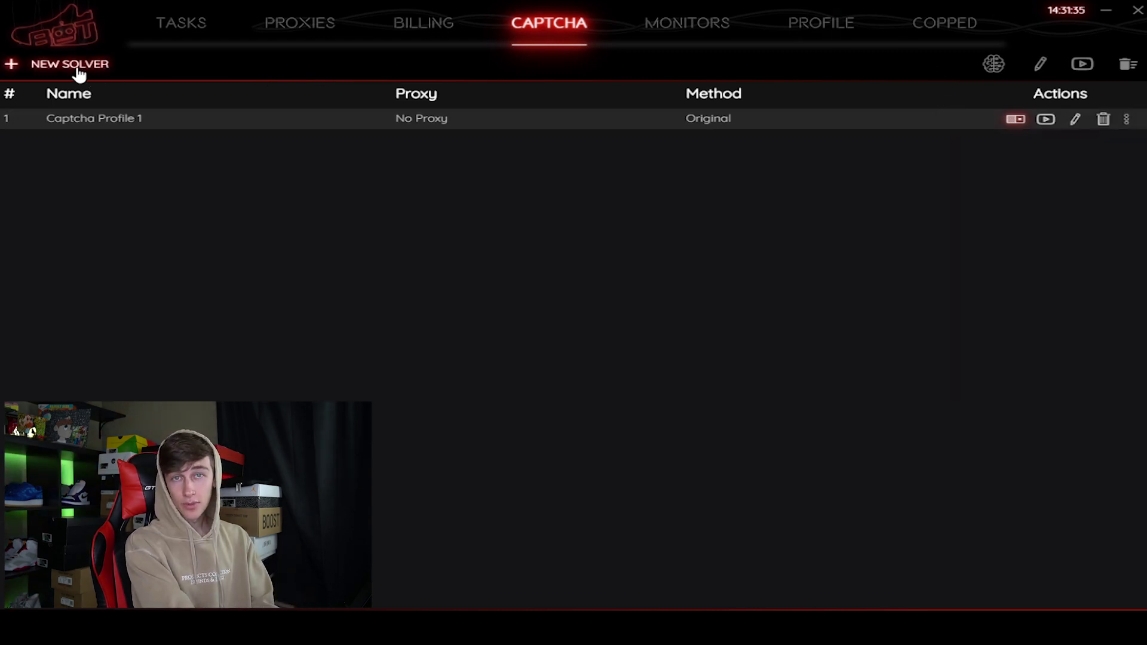
- Look over the form for creating a captcha solver window and its captcha method options
click(77, 63)
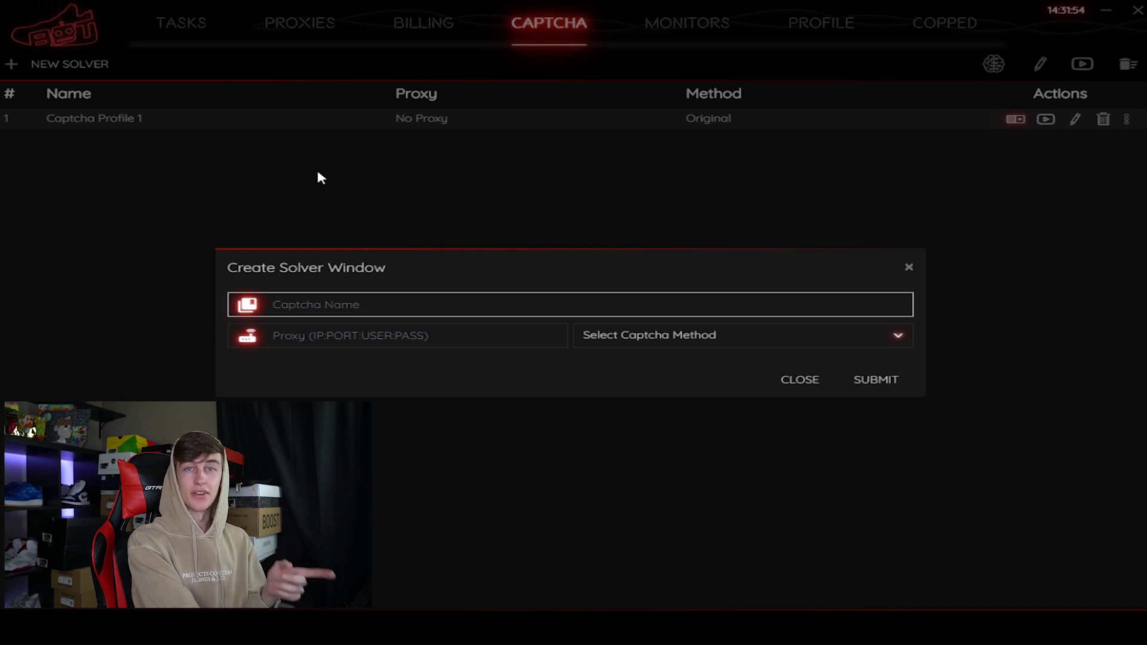
click(658, 335)
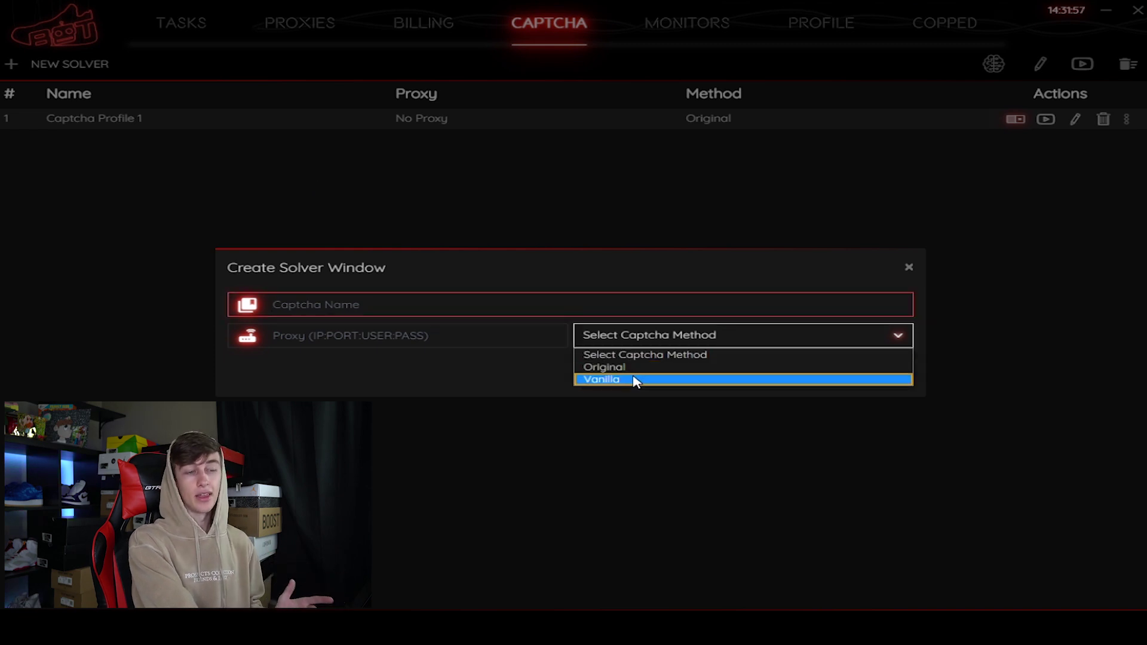
click(641, 368)
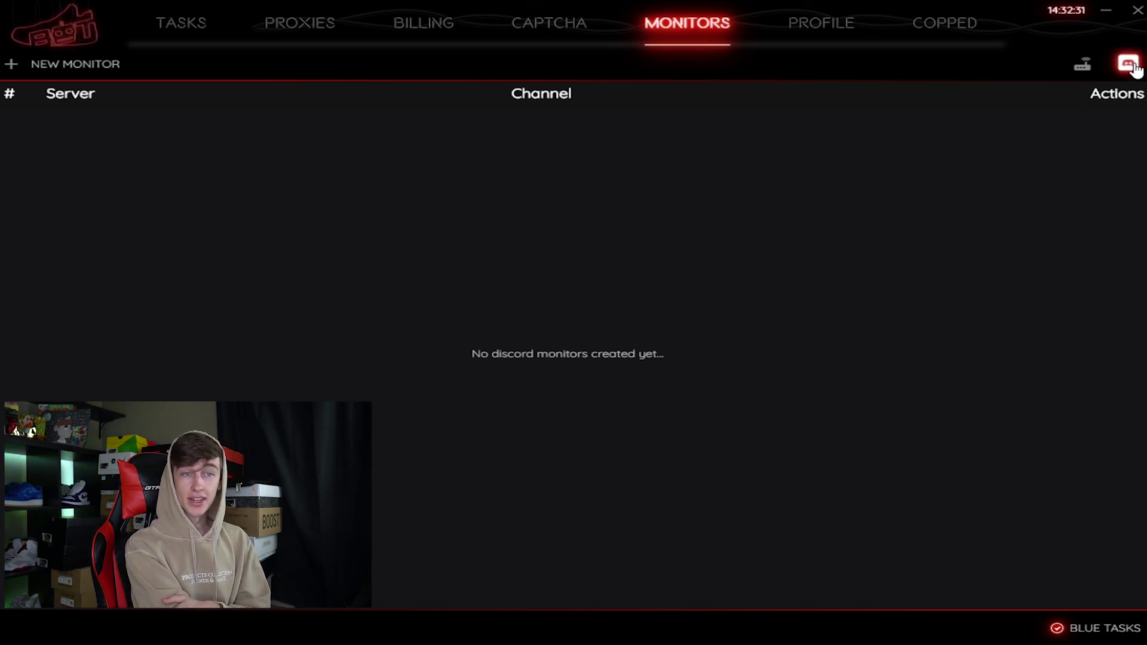
- Examine the Discord monitor form with its server and channel lists, and close it without creating a monitor
click(1128, 63)
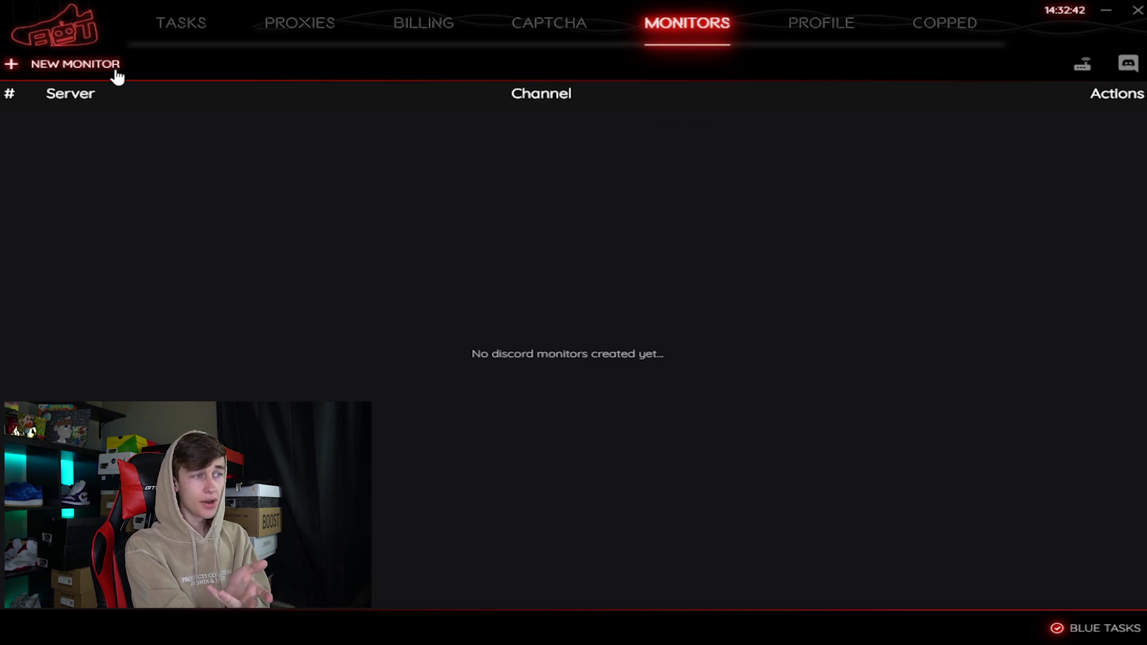
click(117, 73)
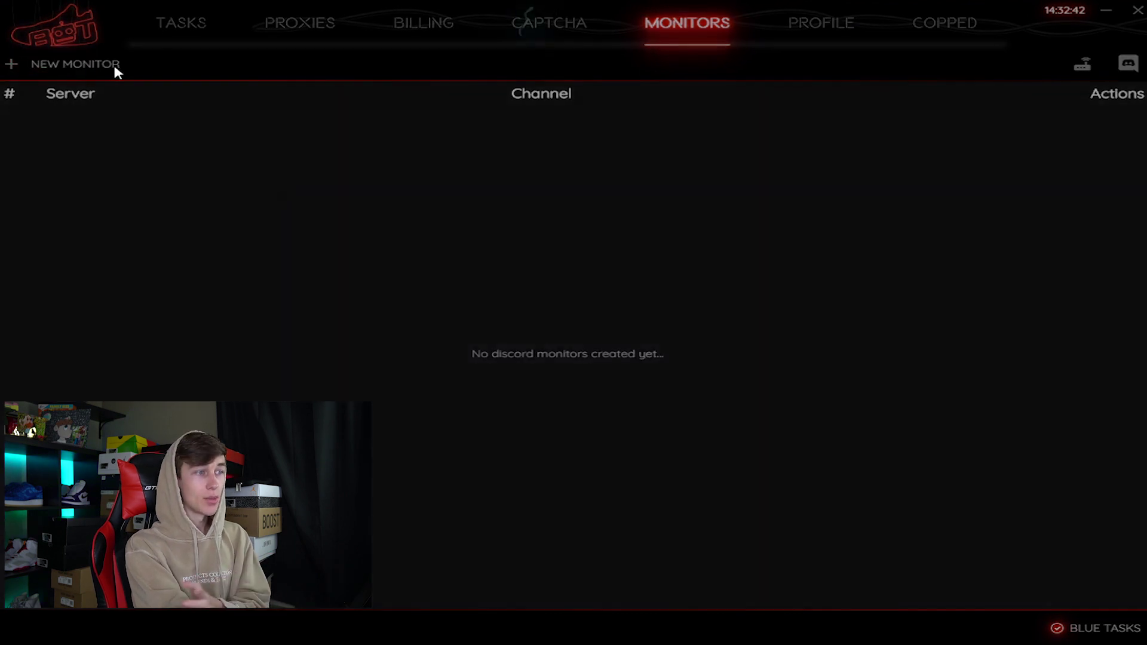
click(507, 323)
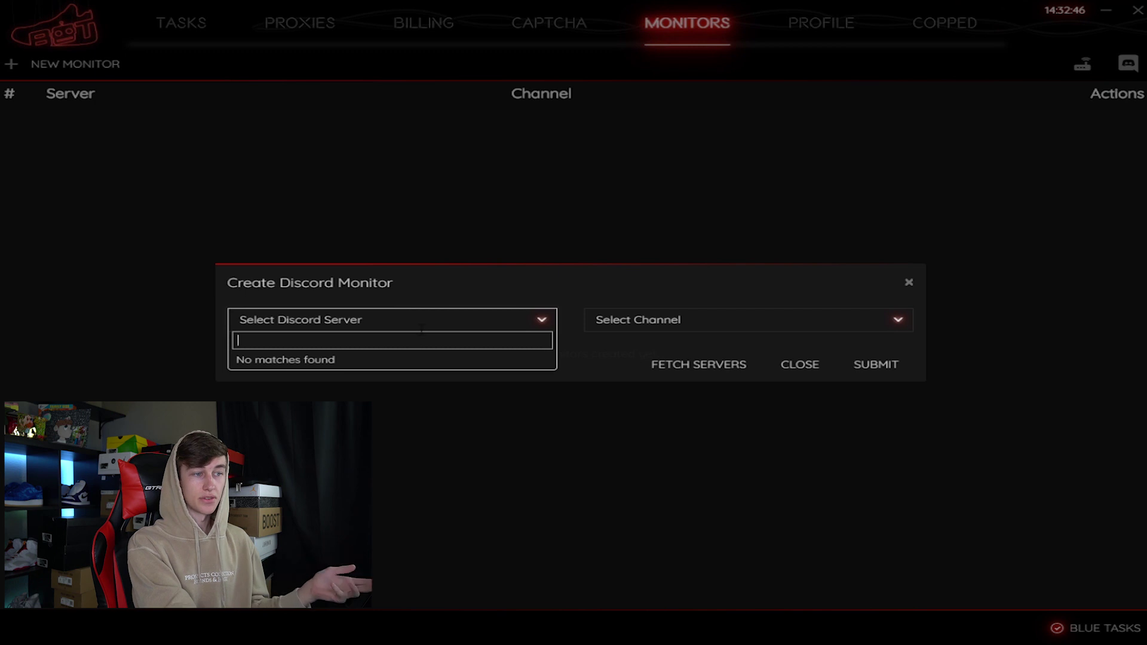
click(696, 334)
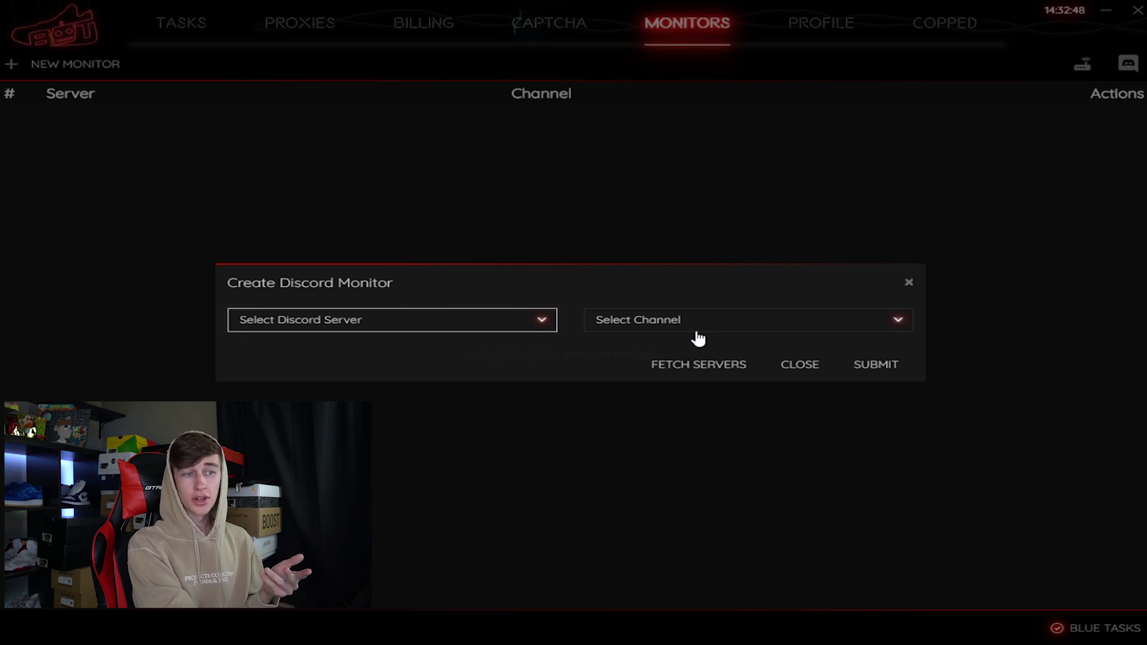
click(691, 327)
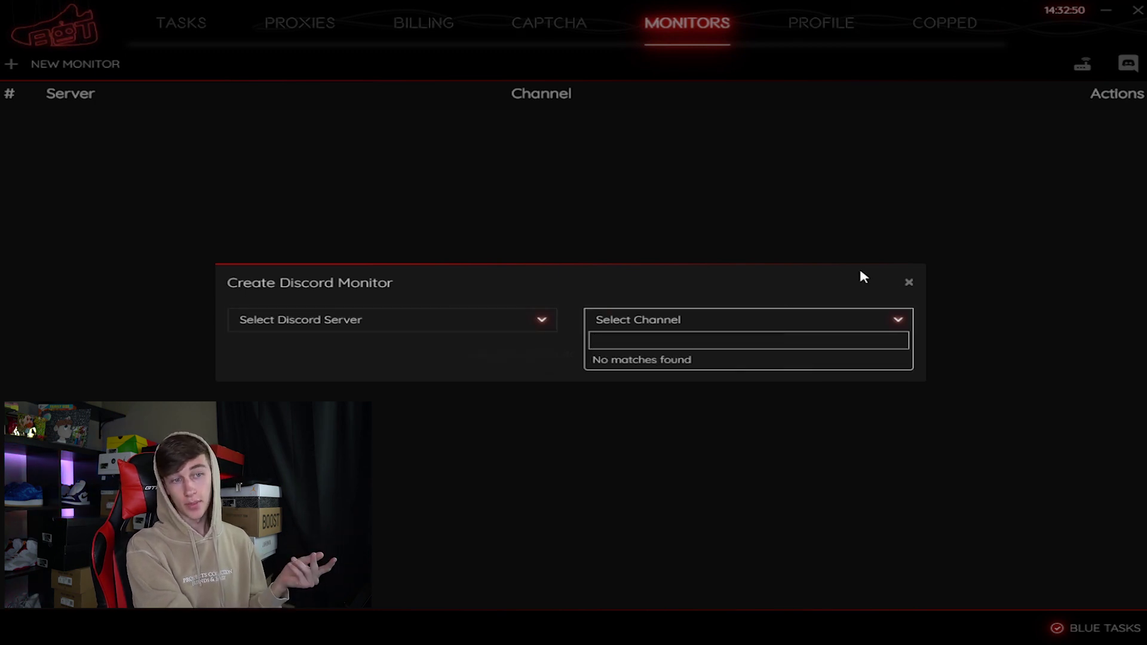
click(905, 284)
click(907, 283)
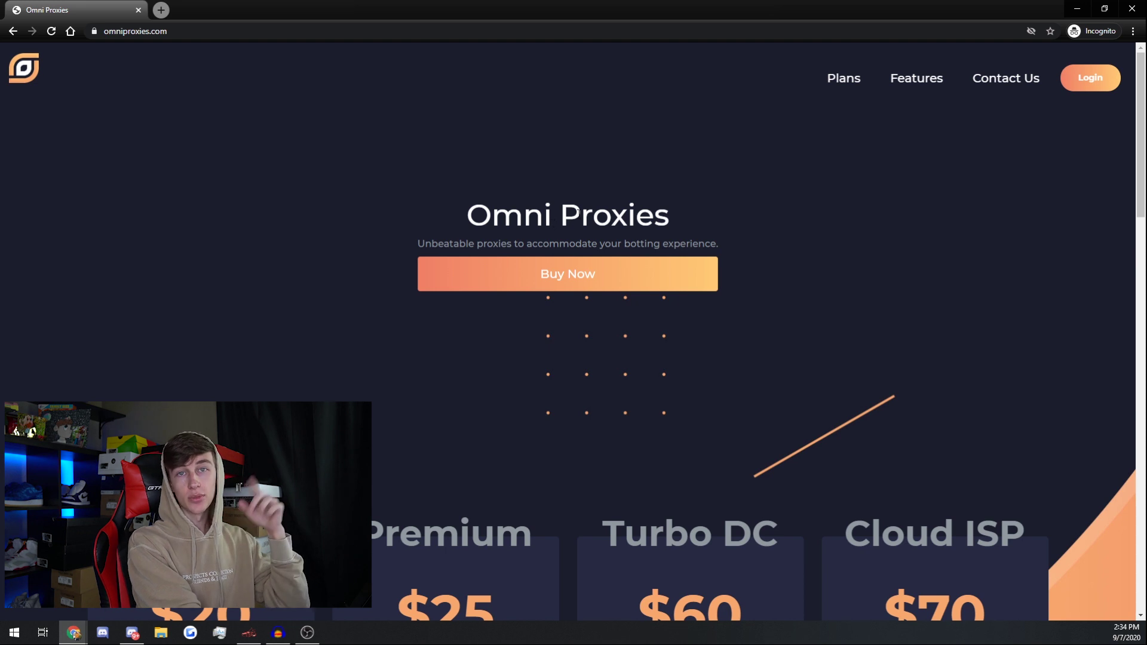
- Review the proxy plans on the Omni Proxies website in the browser, including the data size options of the $20 plan
scroll(705, 234, down, 3)
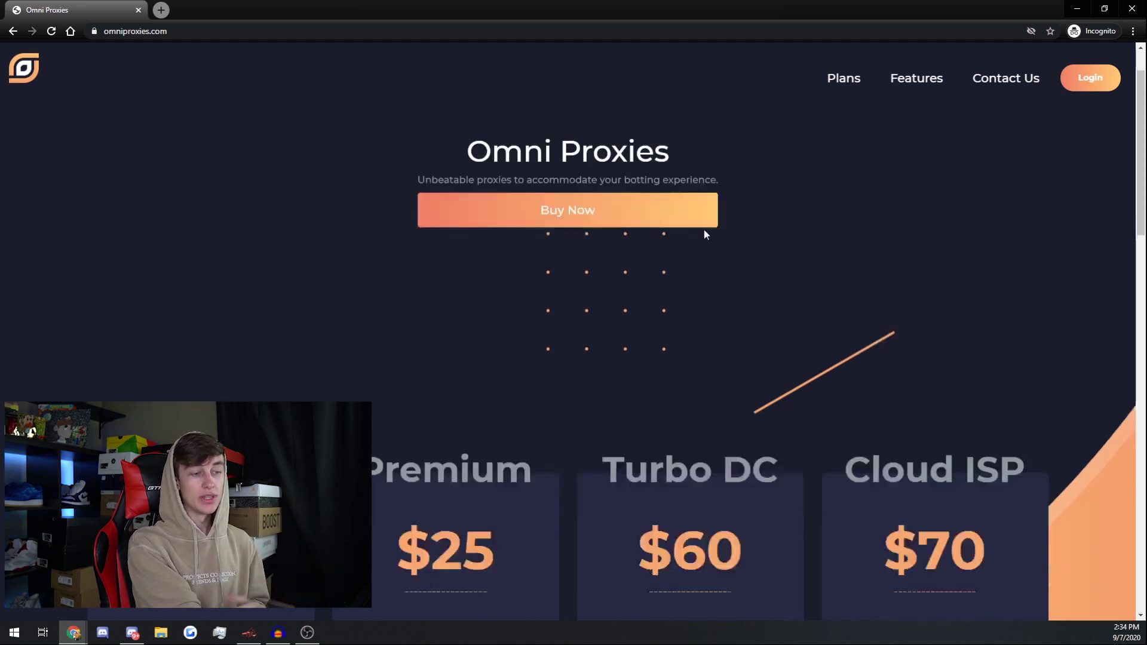
scroll(704, 230, down, 3)
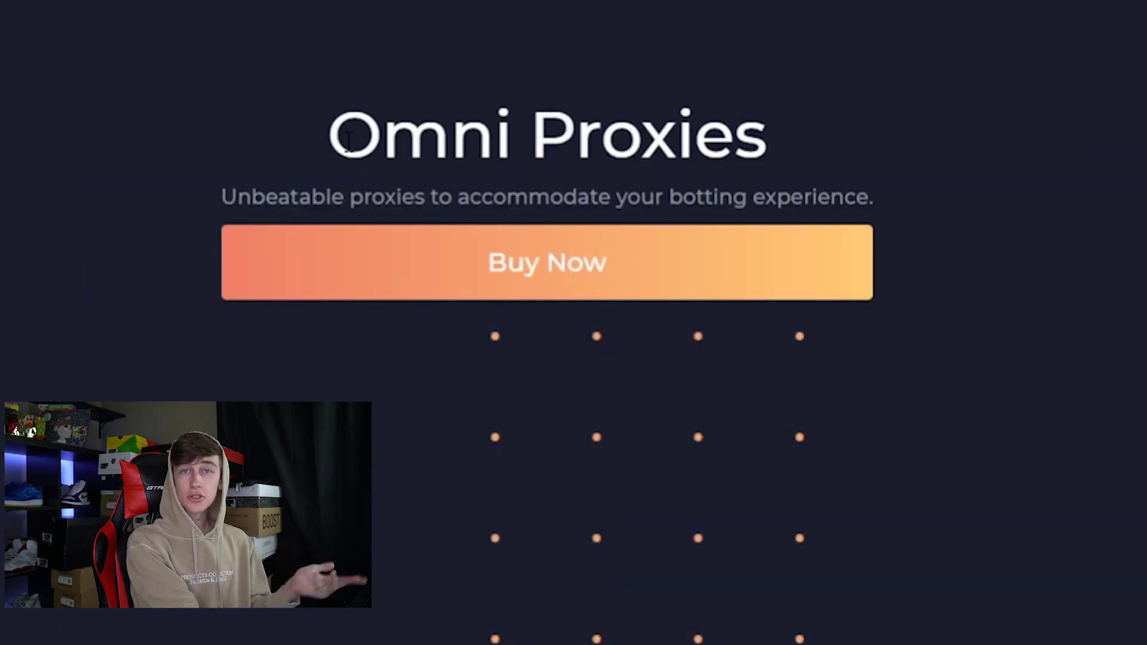
scroll(351, 155, down, 10)
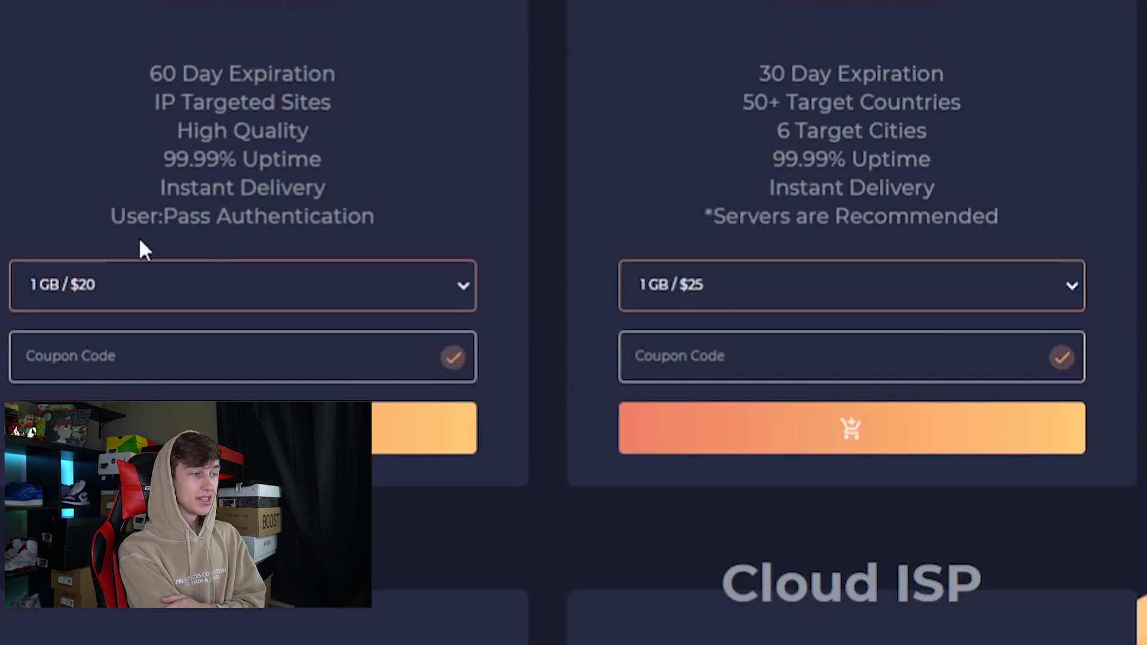
scroll(141, 245, up, 3)
scroll(262, 134, down, 3)
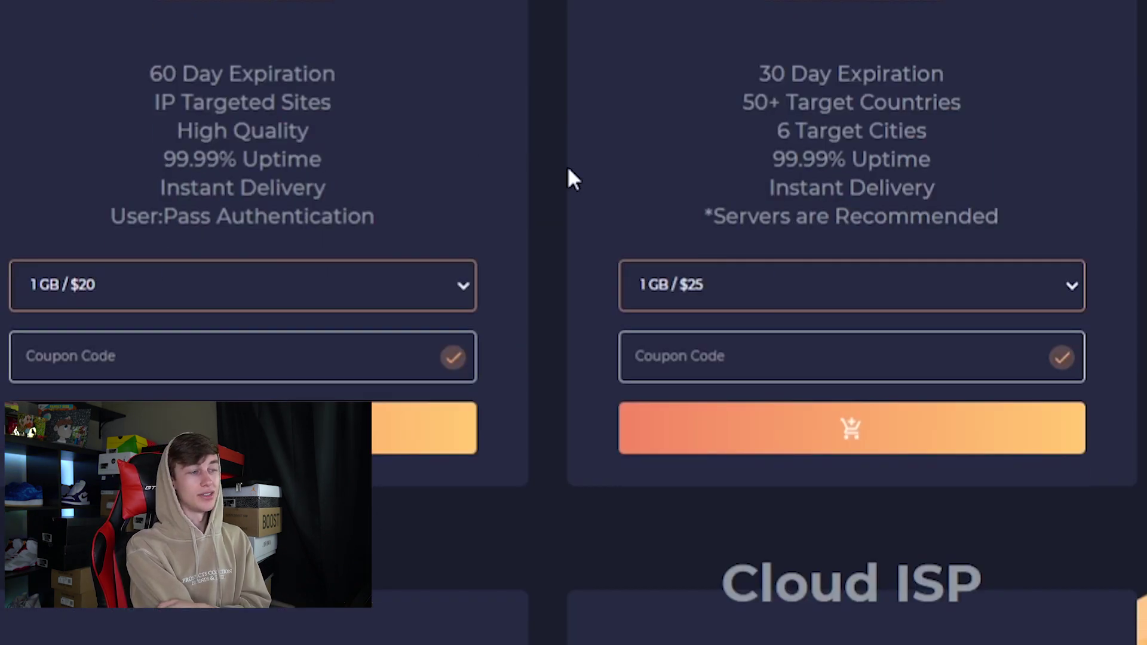
scroll(739, 206, down, 4)
scroll(585, 287, up, 5)
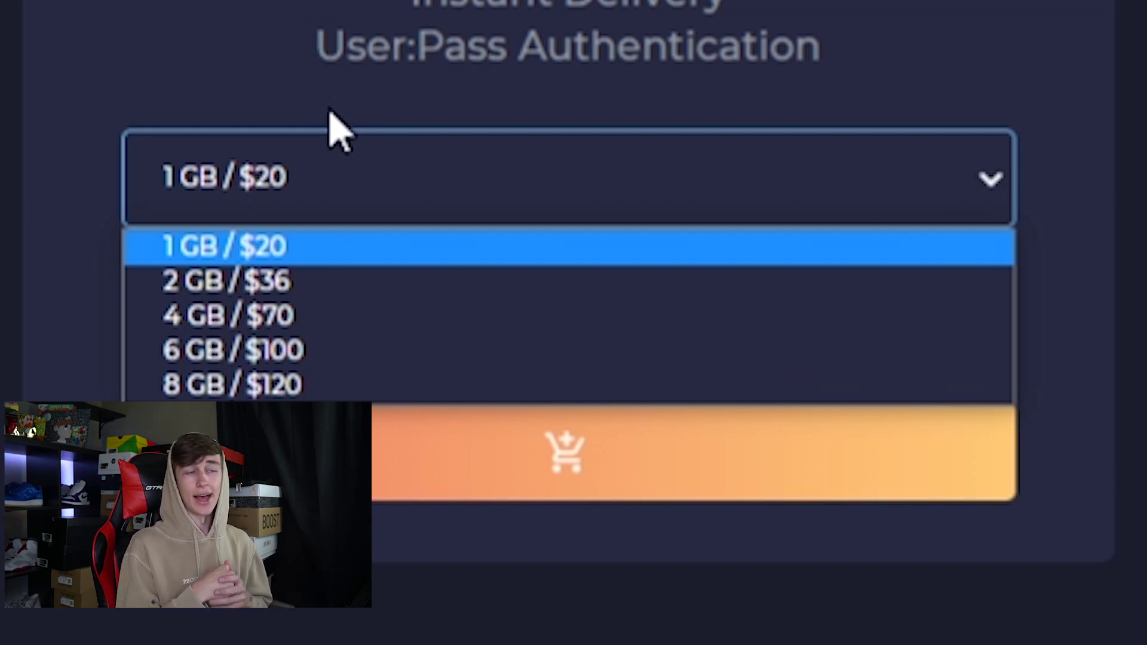
click(227, 281)
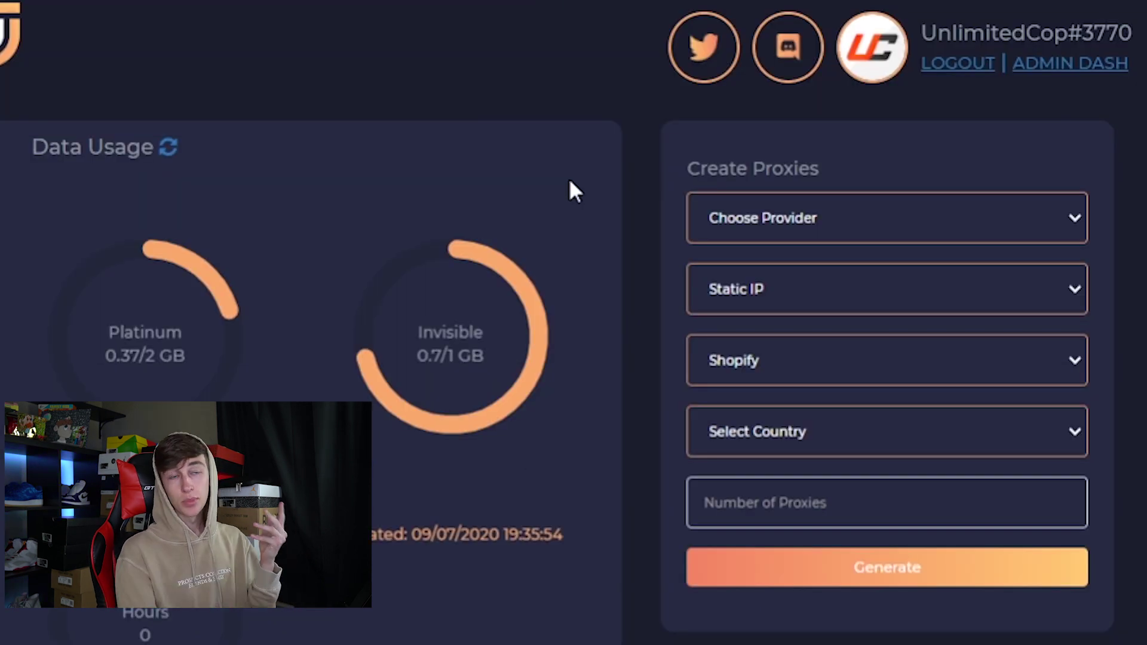
- Configure the proxy generator for 100 Platinum static IP proxies targeting Shopify in the US
click(795, 220)
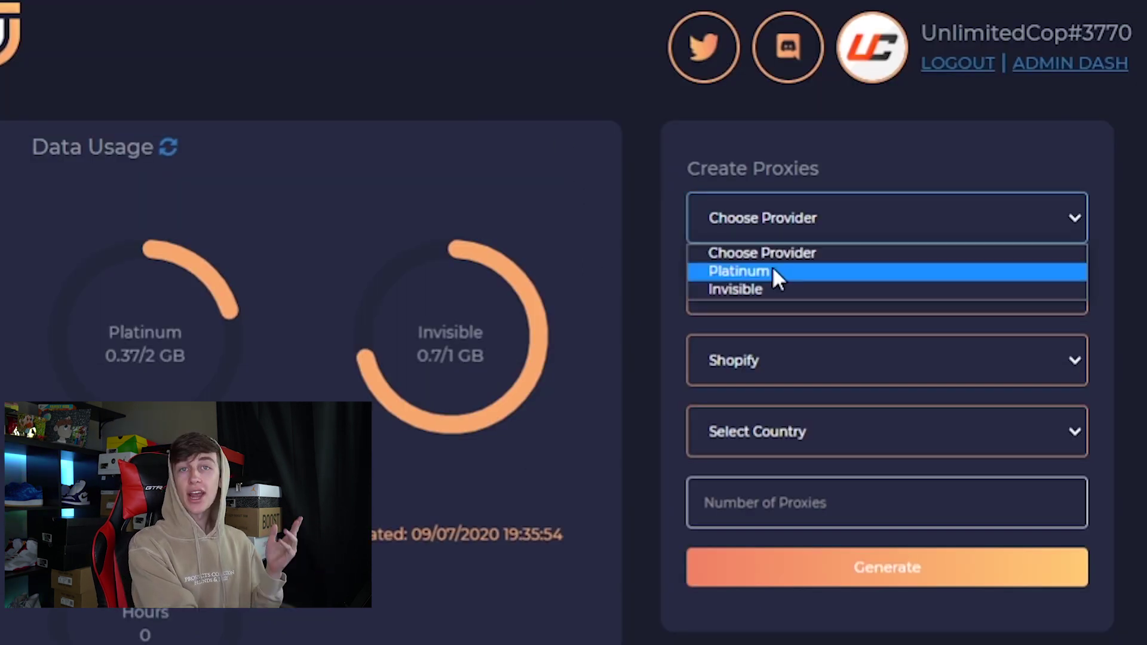
click(772, 271)
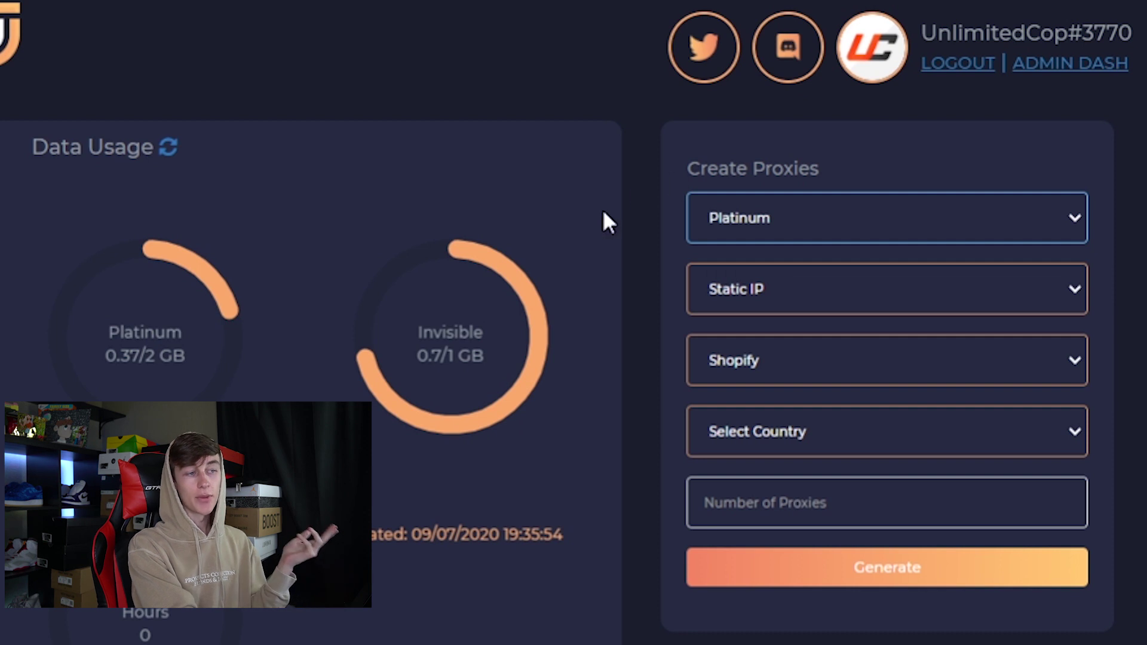
scroll(661, 222, down, 2)
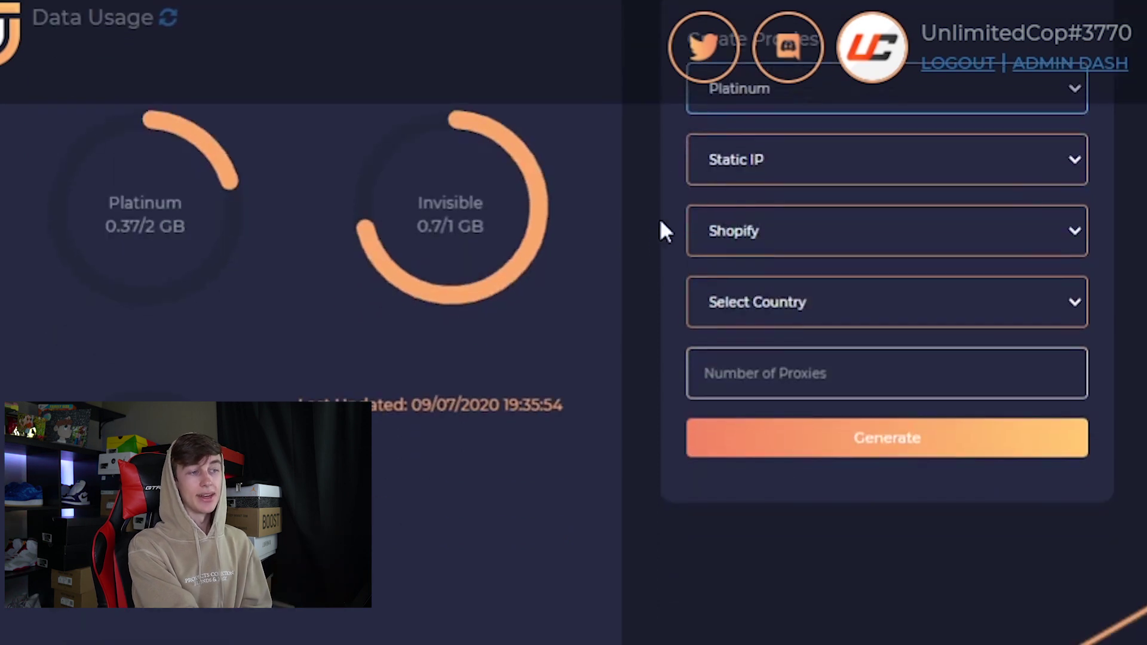
click(768, 225)
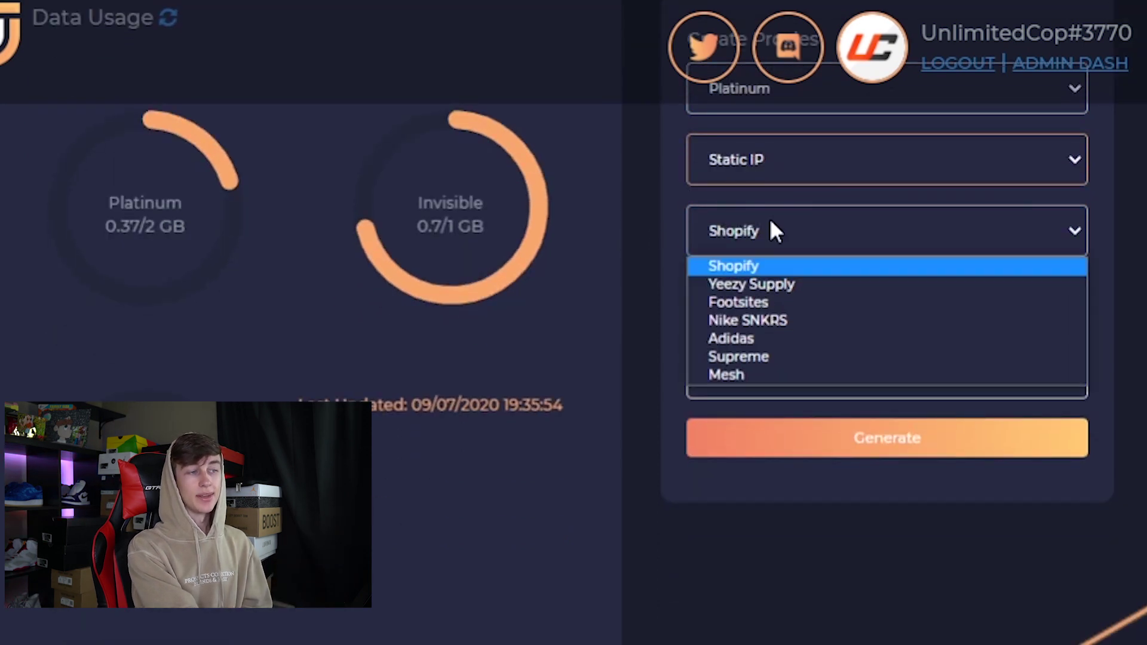
click(791, 265)
click(788, 302)
click(780, 352)
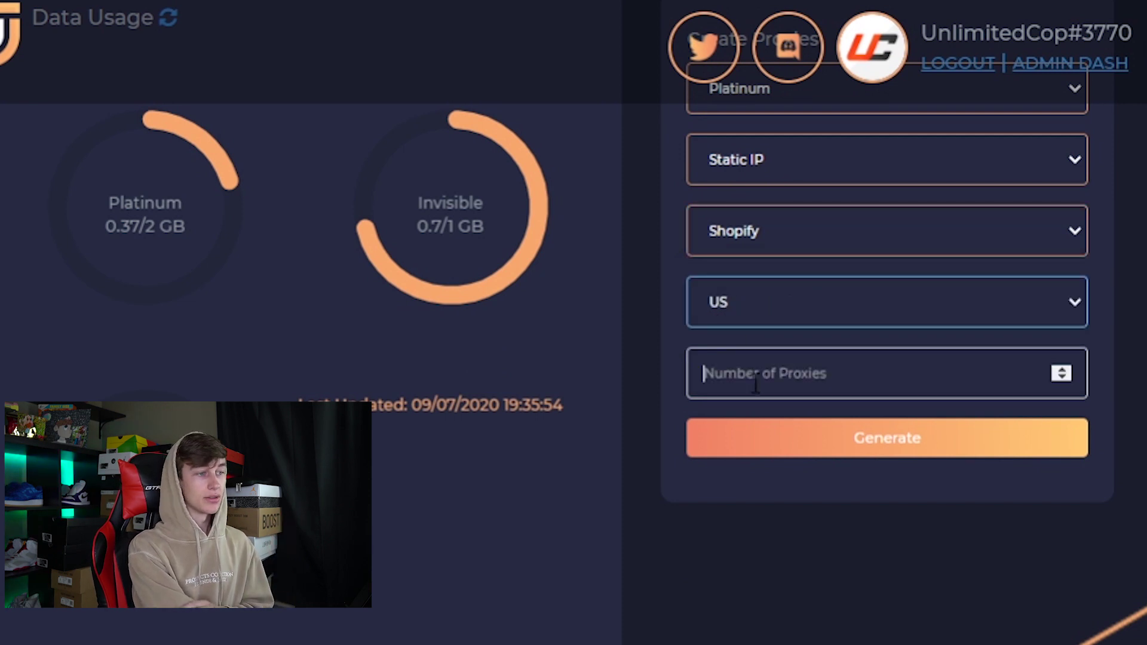
click(756, 384)
text(100)
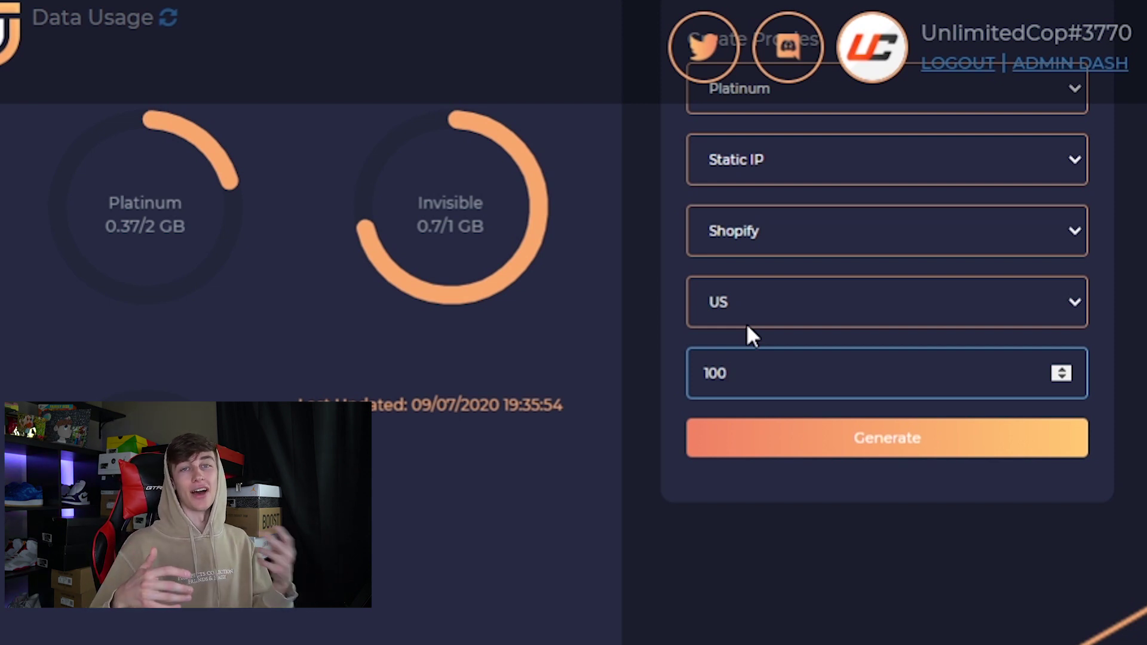
click(634, 457)
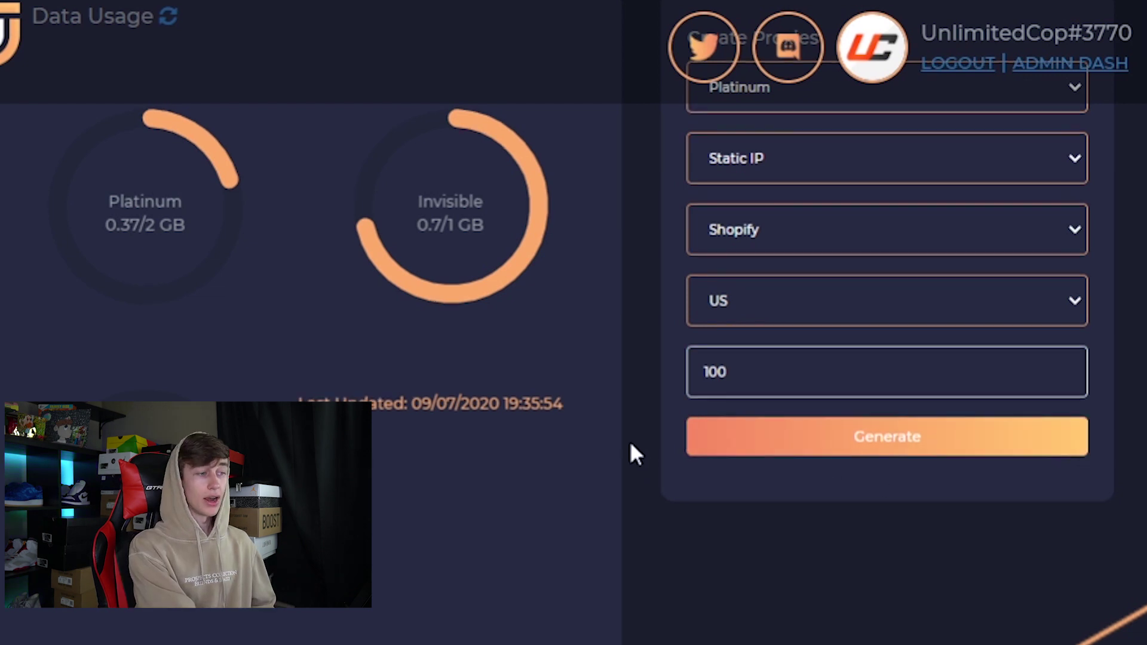
- Copy the proxy list from the dashboard into a new proxy list named Omni in the sneaker bot and validate its format
scroll(630, 441, down, 10)
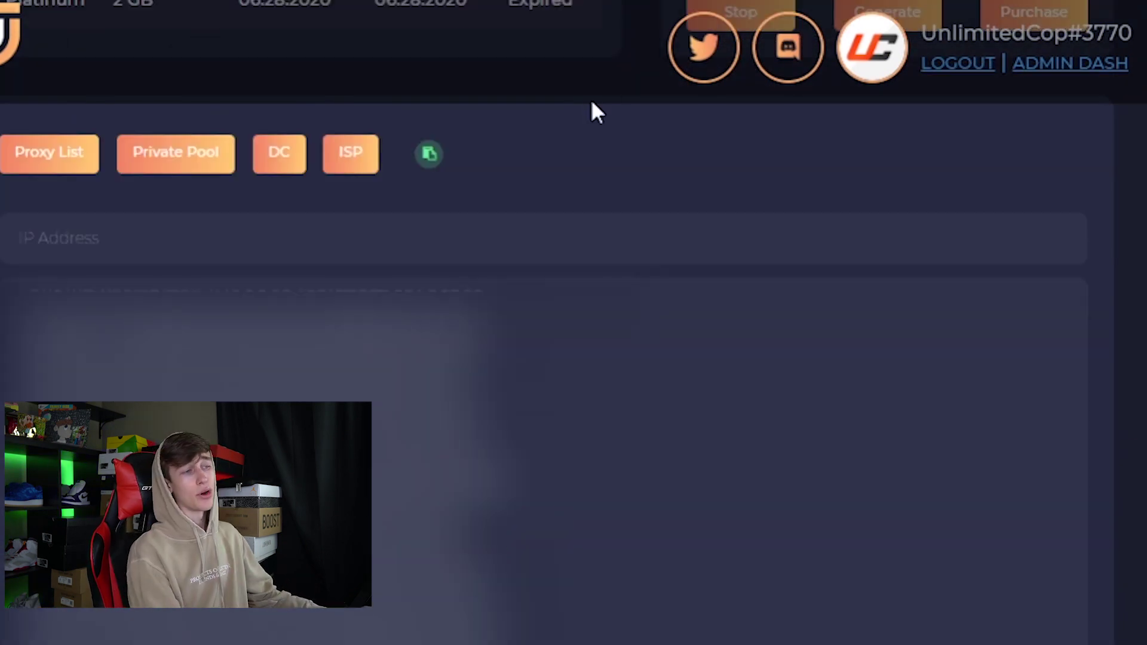
click(428, 154)
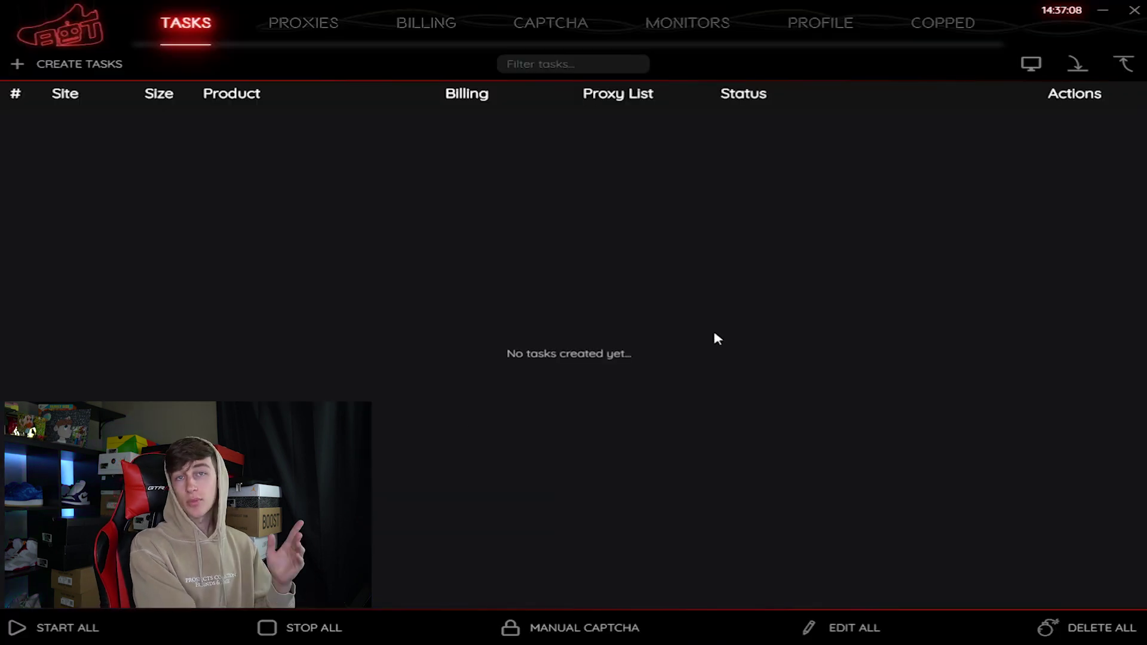
click(334, 32)
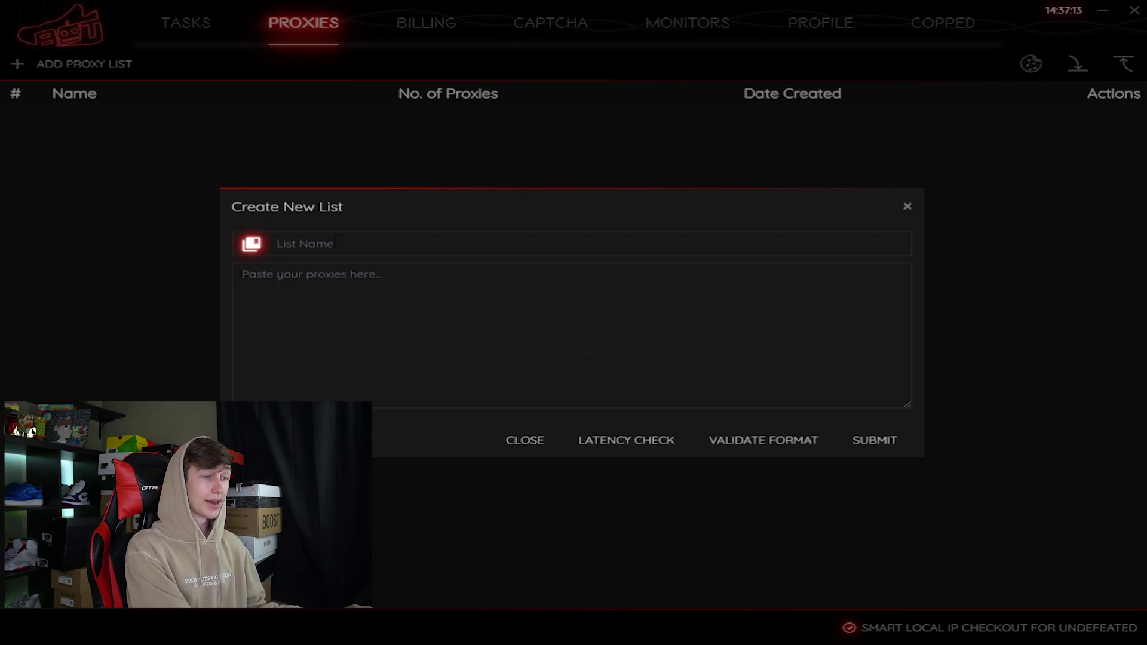
click(335, 241)
text(Omni)
key(Tab)
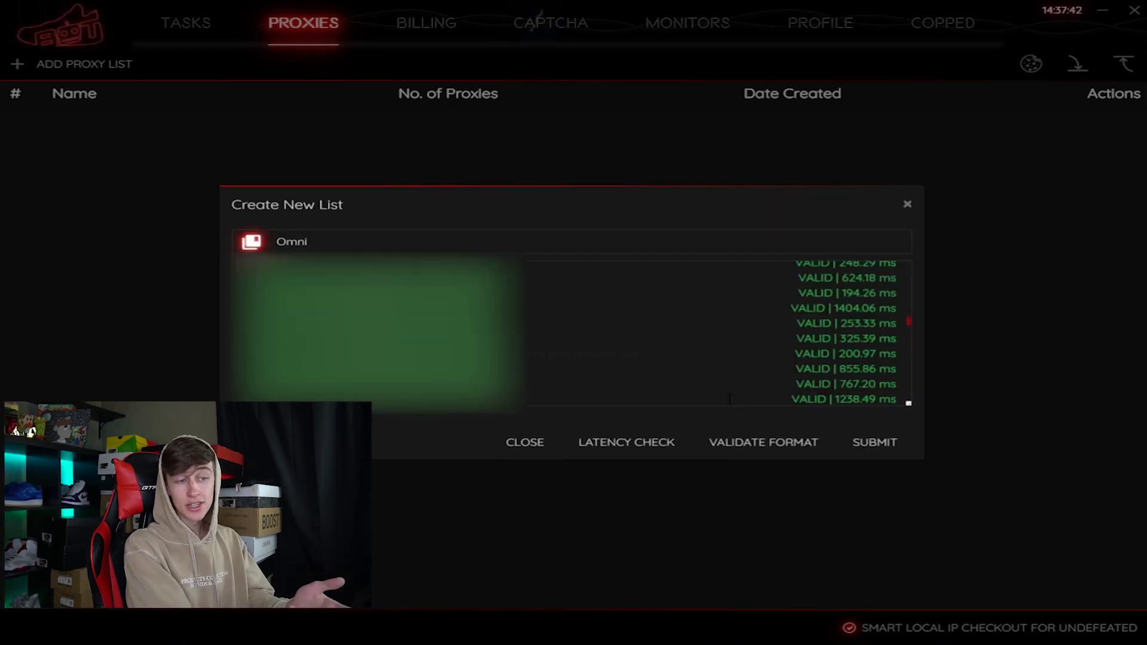
click(754, 454)
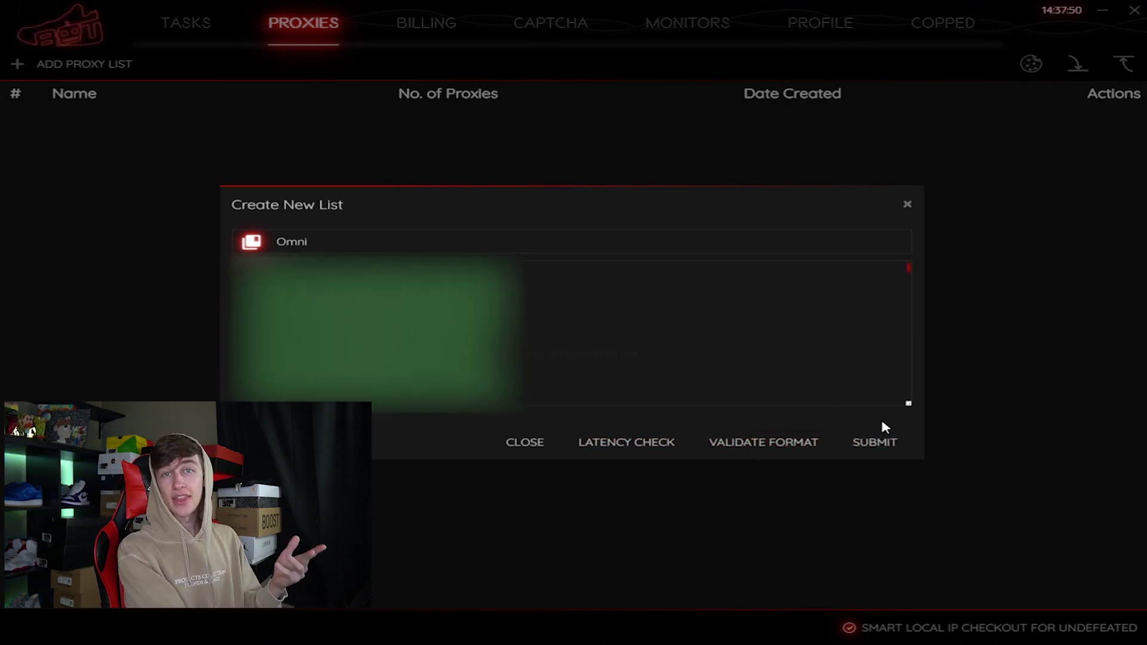
- Go to the billing profiles and open the form for a new billing profile
click(452, 26)
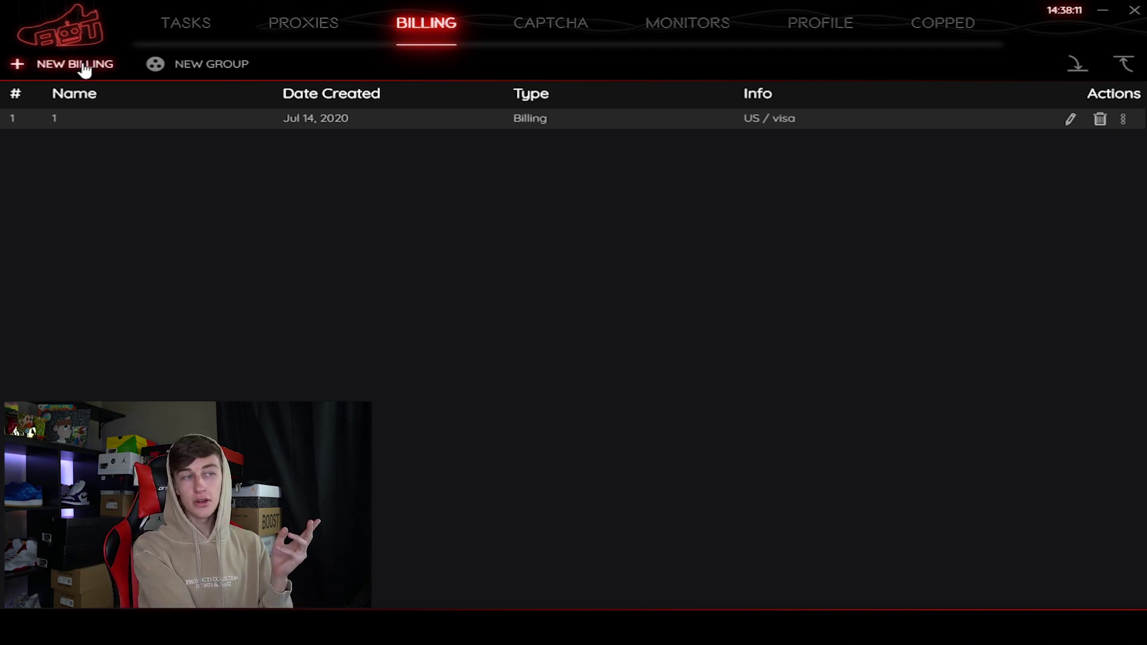
click(84, 66)
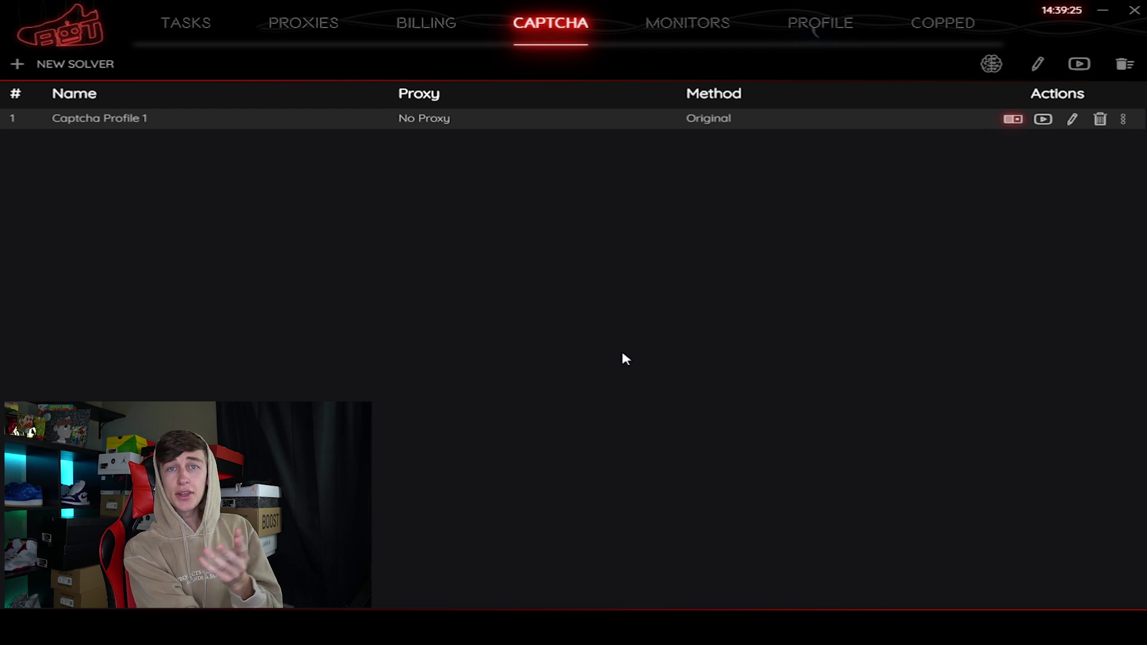
- Create a captcha solver named 1 that uses the Original method and no proxy
click(56, 67)
text(1)
click(651, 335)
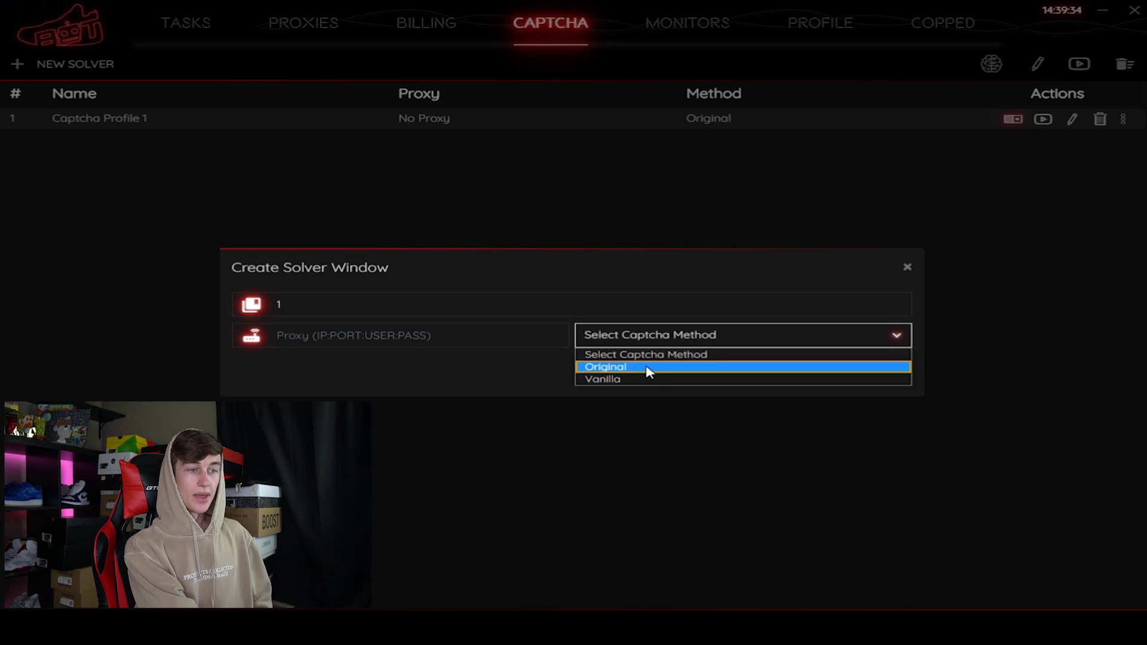
click(633, 366)
click(874, 379)
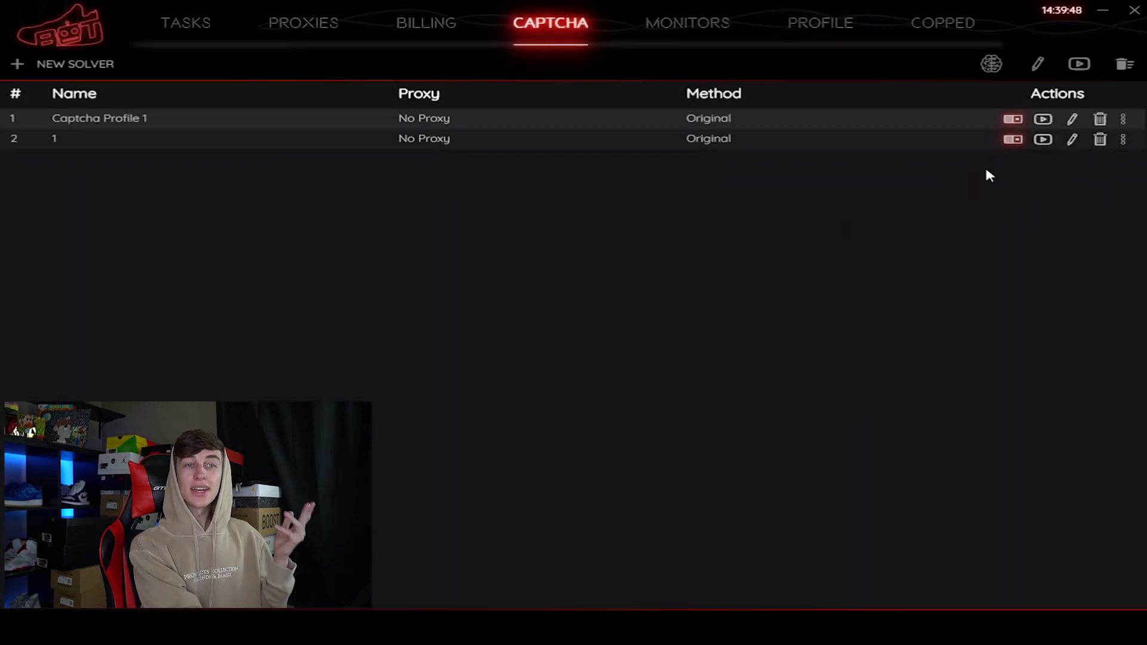
- Open the YouTube session of captcha solver 1 to choose a video, and open that solver's window
click(1043, 140)
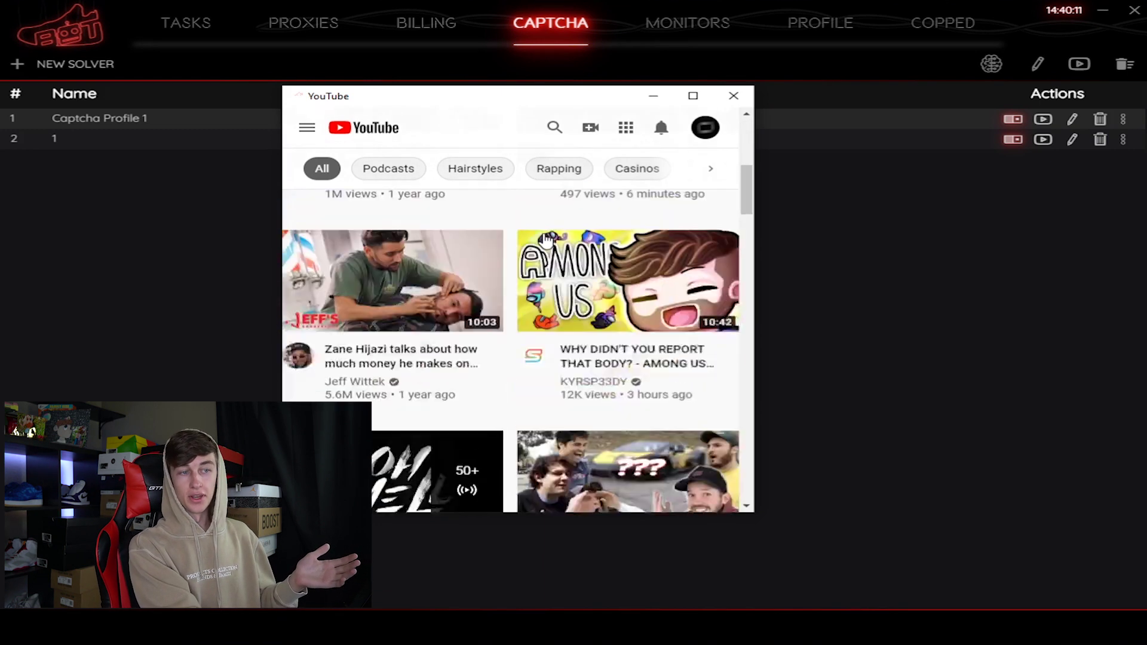
click(538, 352)
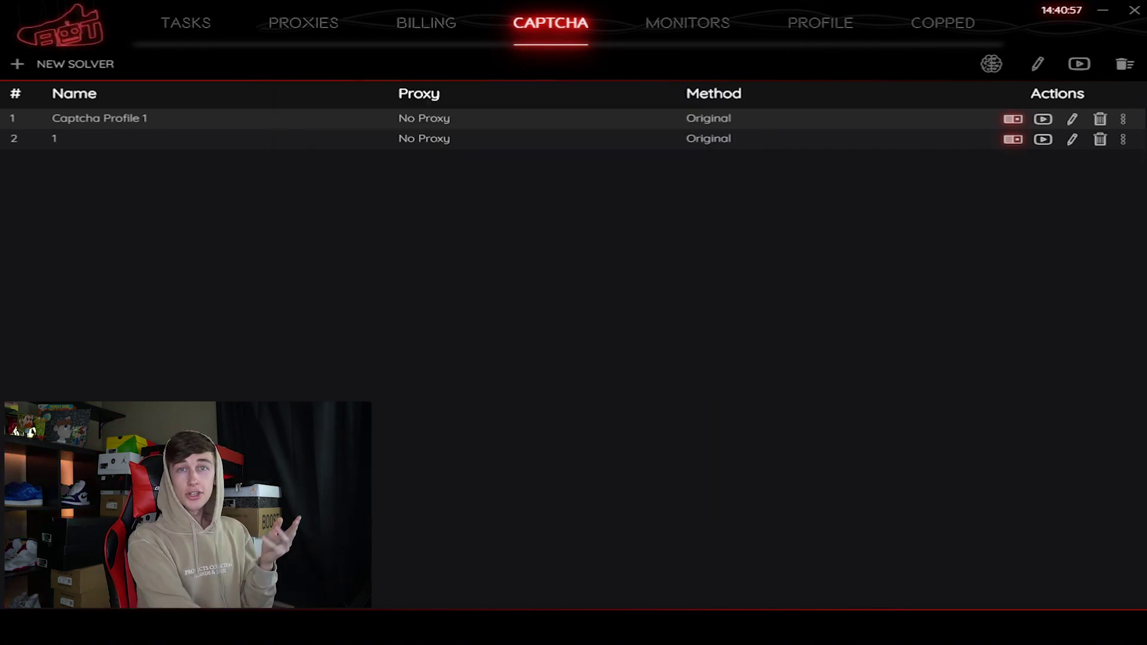
click(1126, 142)
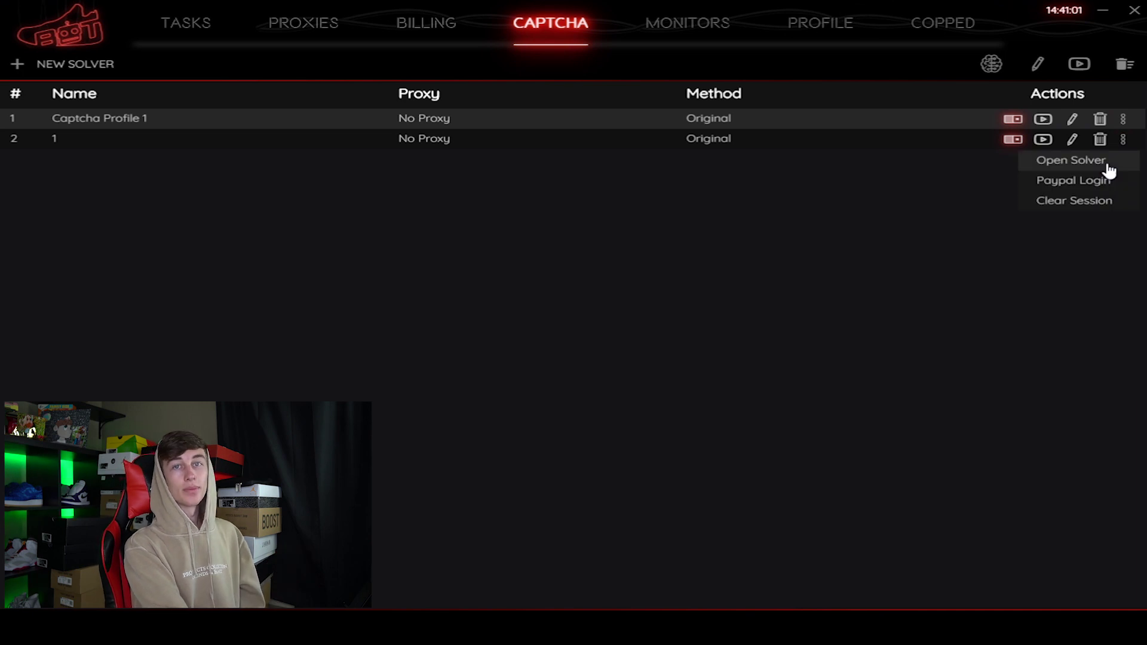
click(1107, 162)
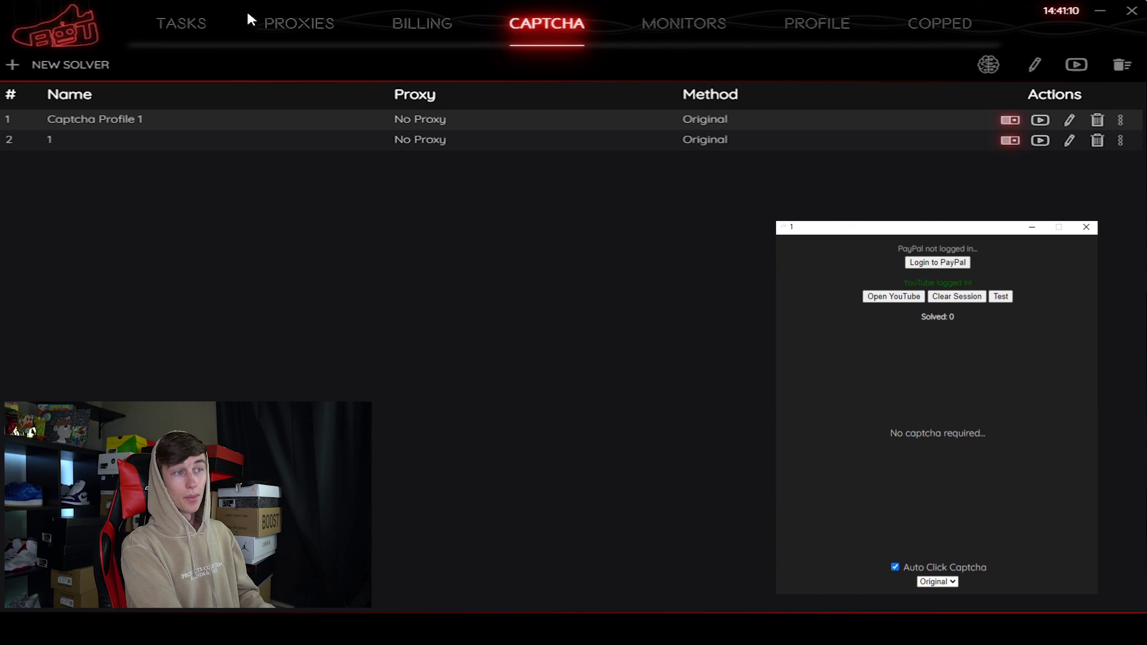
- Bring up the bot's task list and look up the white Supreme/Hanes Crew Socks (4 Pack) among the Supreme web shop's accessories
click(181, 23)
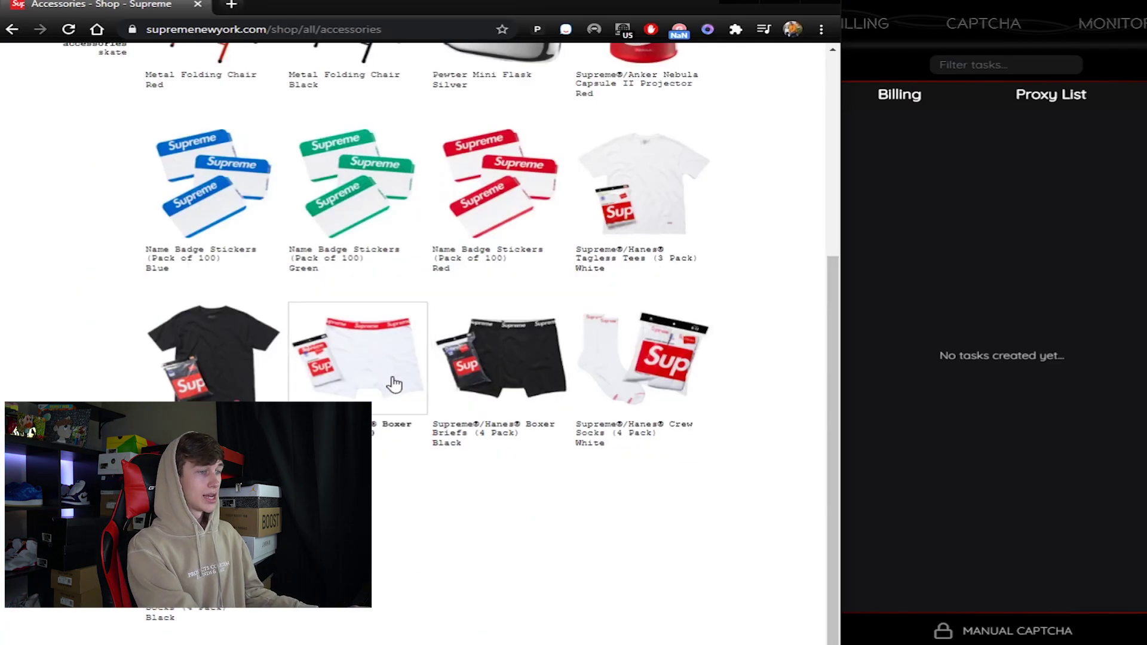
click(659, 375)
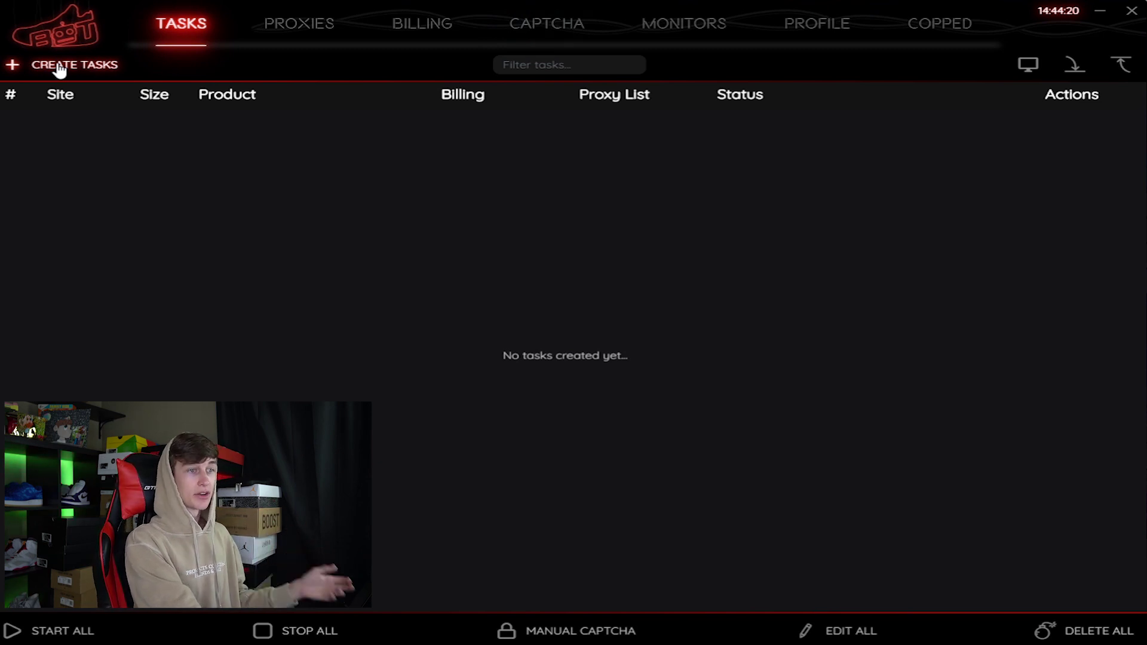
- Start a new task form in the sneaker bot for the Supreme site with the Accessories category
click(59, 69)
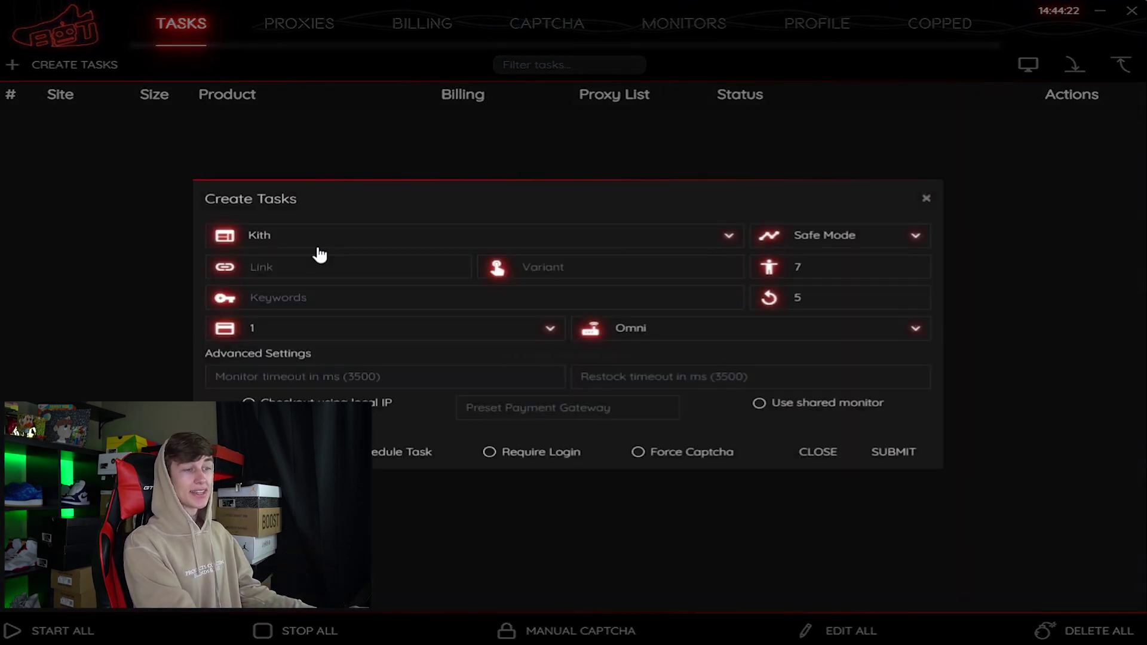
click(304, 233)
text(sup)
click(245, 291)
click(308, 263)
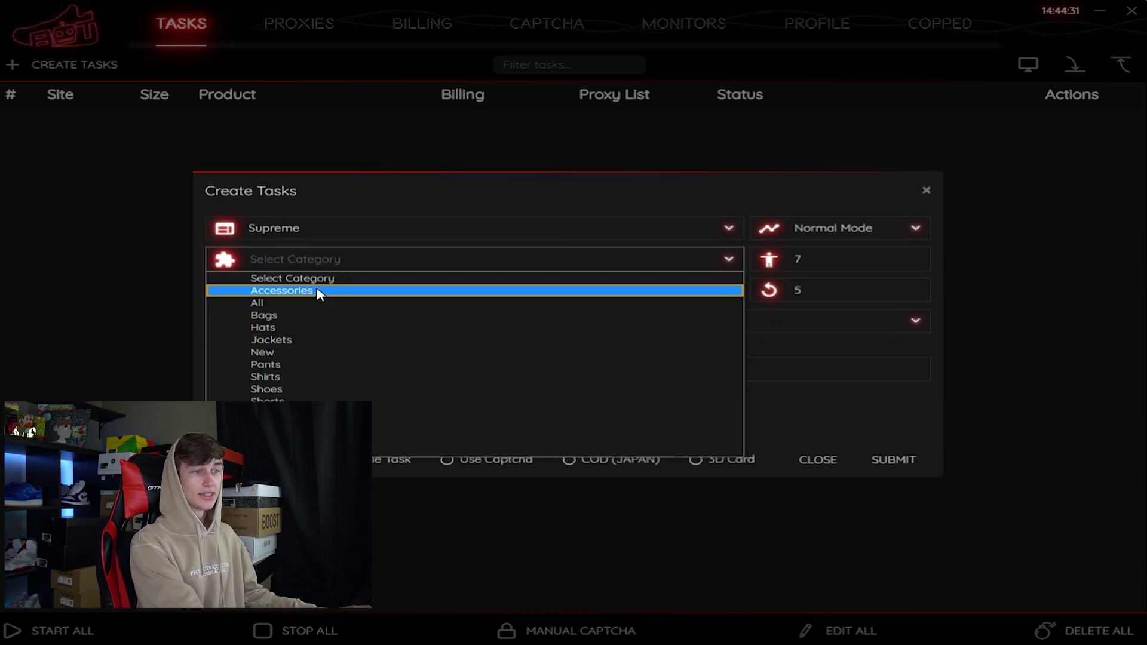
click(317, 290)
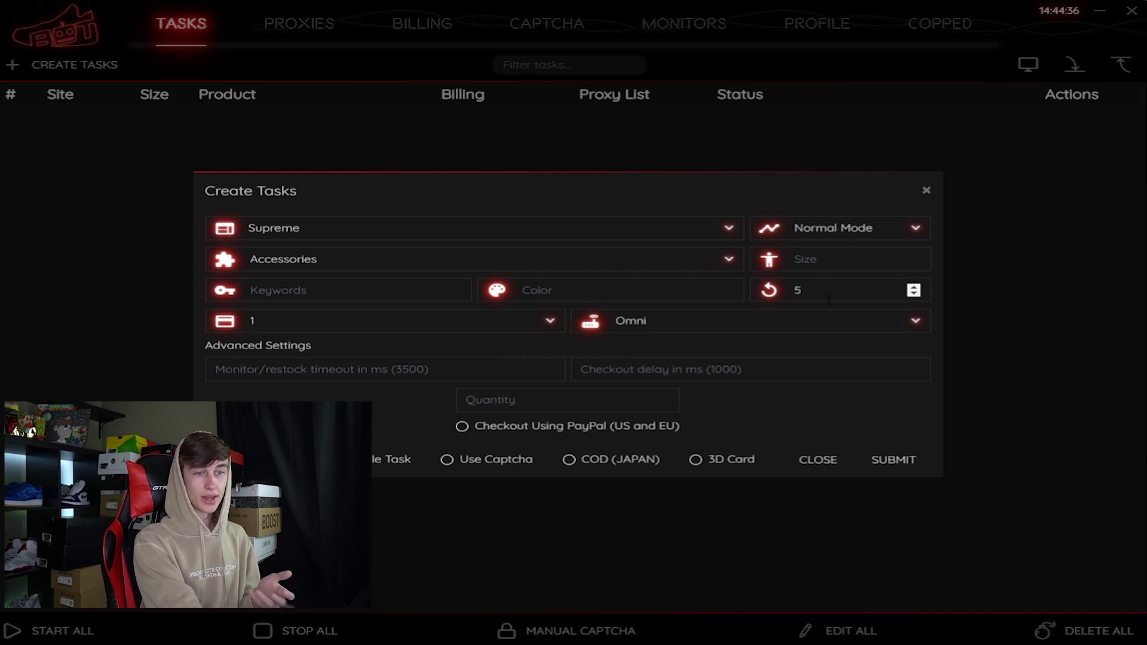
- Submit five Supreme tasks with a blank size, the keyword Socks and Use Captcha enabled, keeping billing profile 1 and the Omni proxy list
click(836, 290)
key(BackSpace)
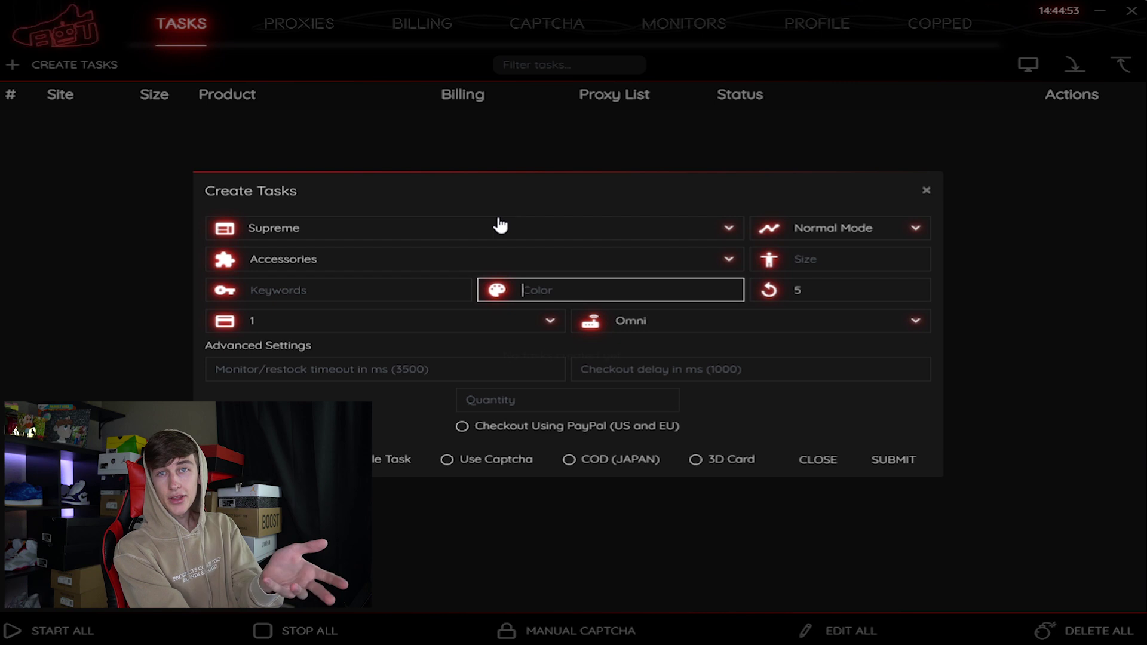
click(329, 282)
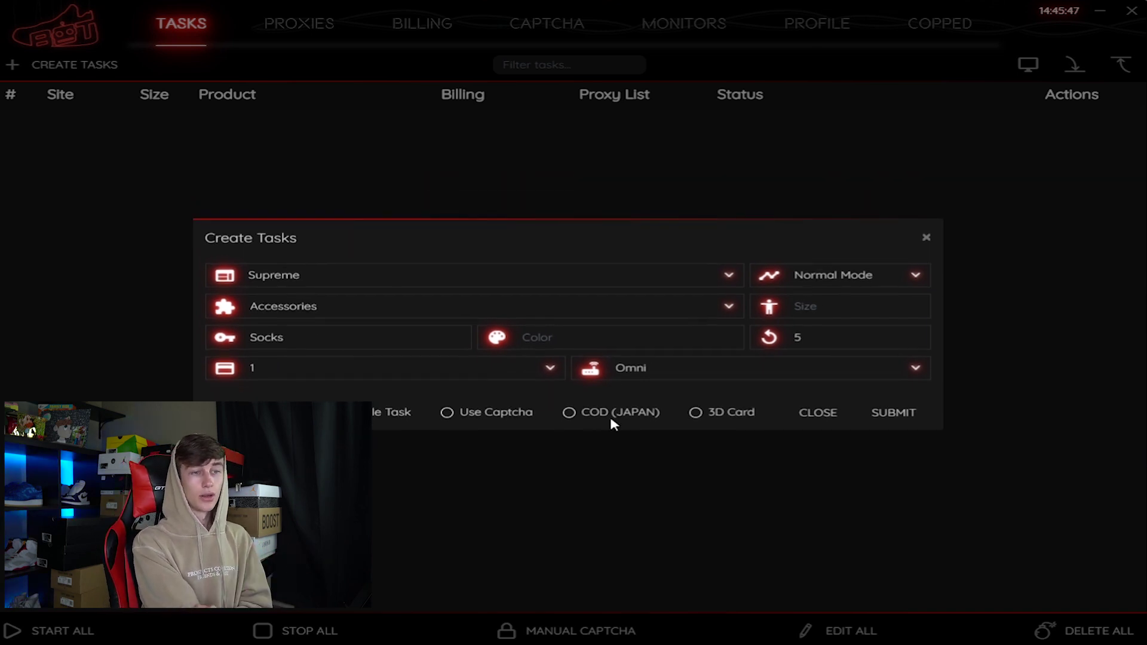
click(461, 415)
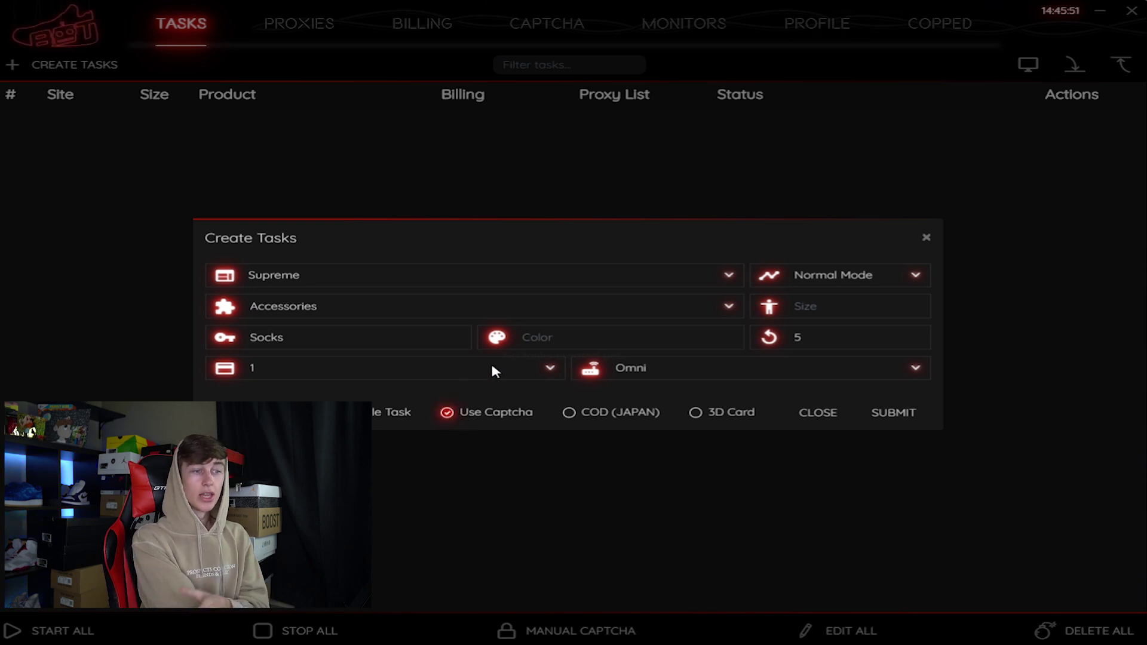
click(890, 417)
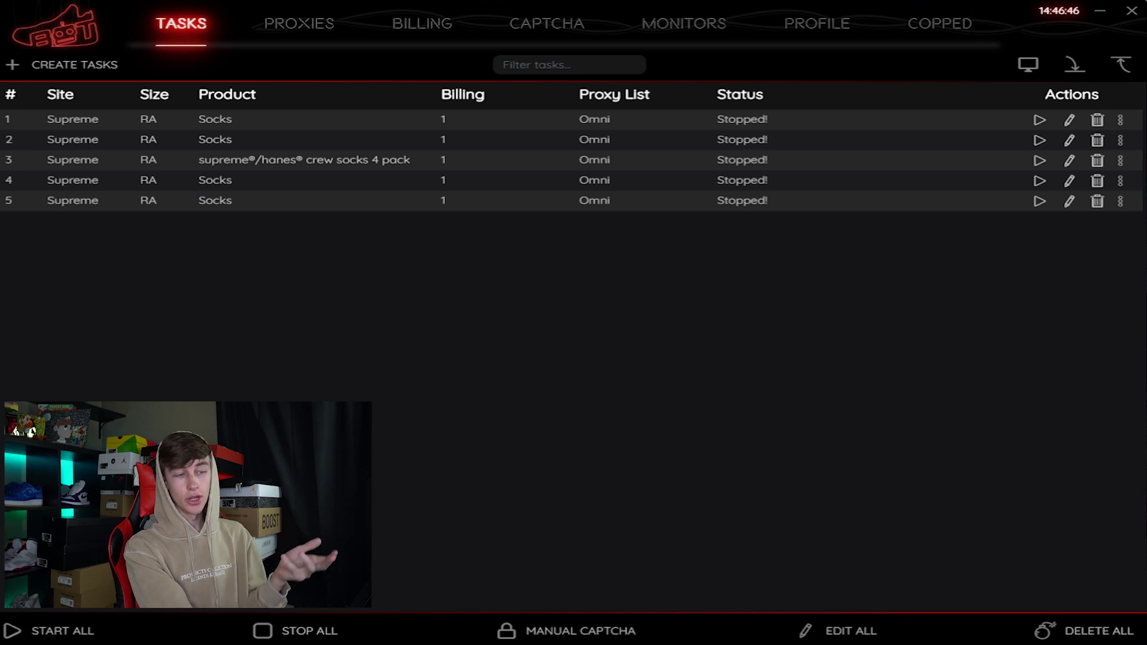
- Start all the Supreme tasks and move the Captcha Profile 1 window lower so it clears the bot's section headings
click(13, 631)
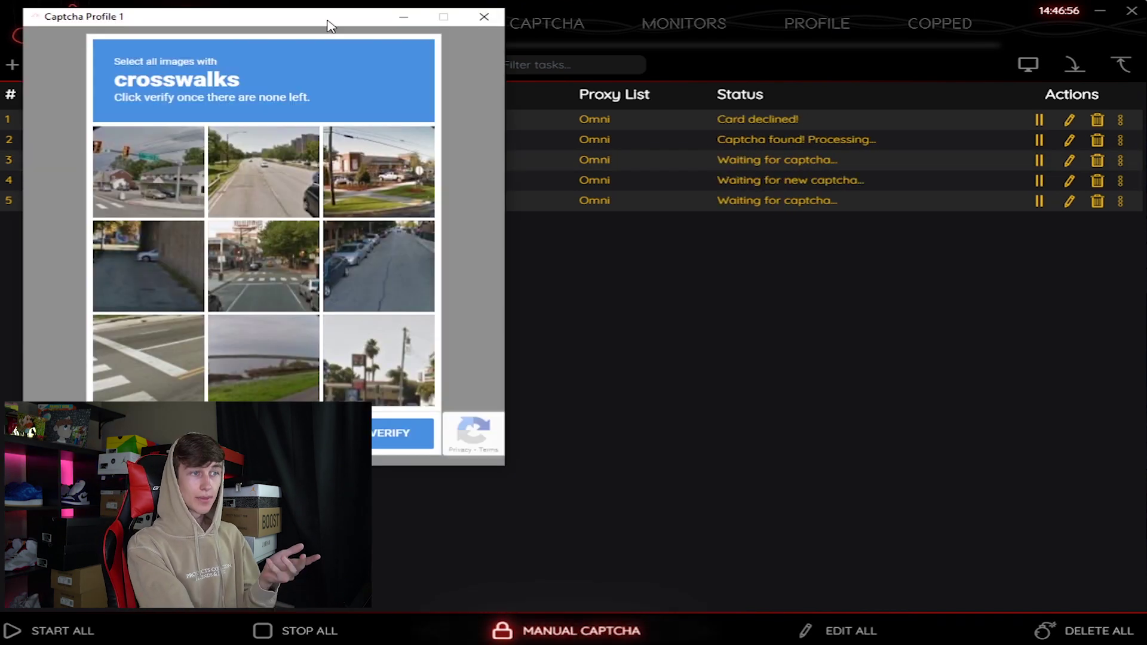
drag(328, 23, 287, 128)
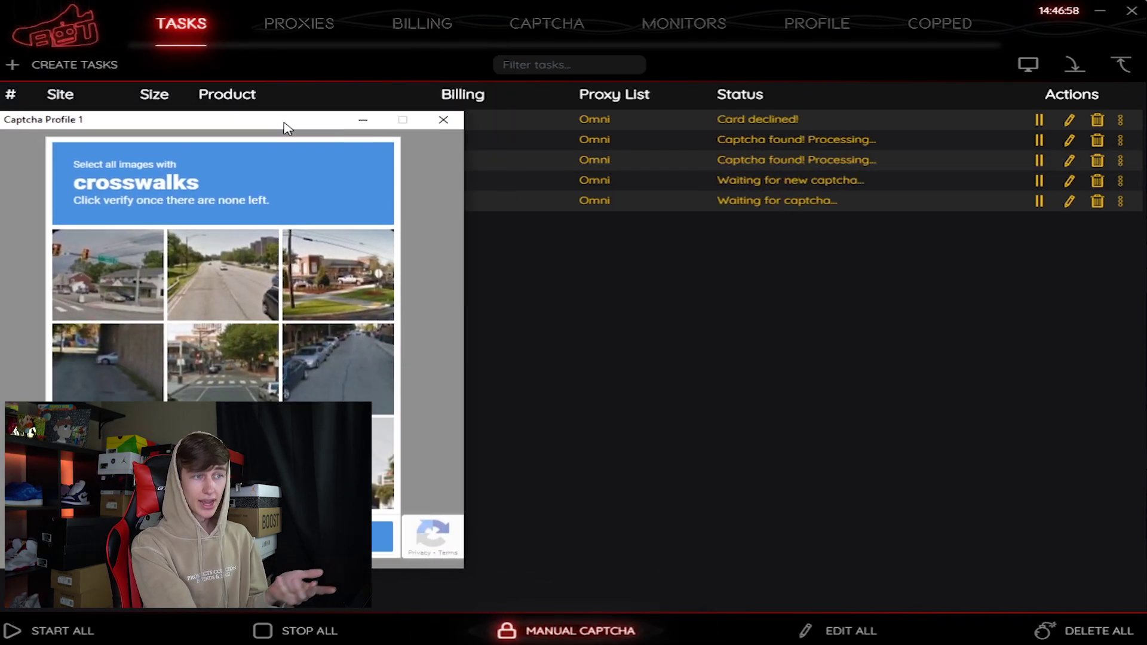